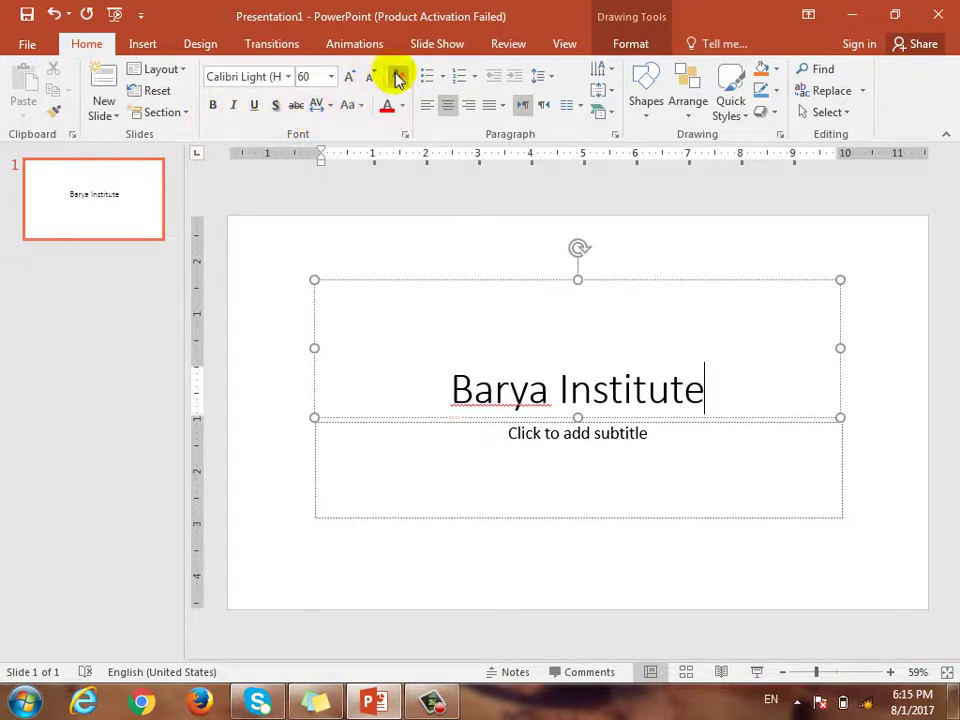
Preview the Convert to SmartArt layouts and the Shapes gallery without changing the title slide.
{"action": "left_click", "coordinate": [609, 113]}
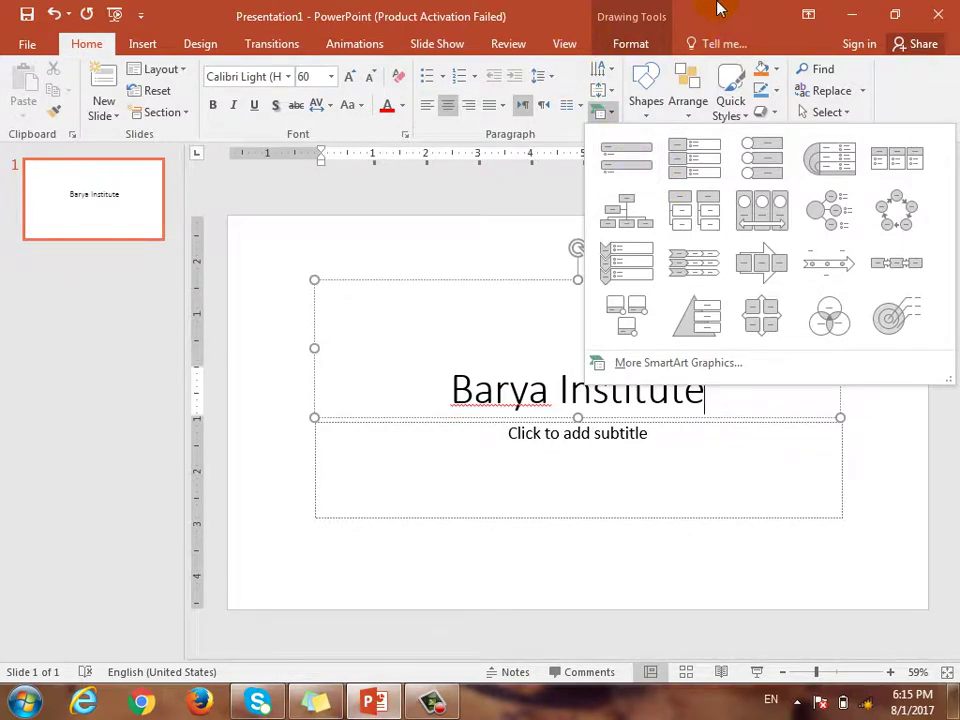
{"action": "left_click", "coordinate": [645, 8]}
{"action": "left_click", "coordinate": [631, 43]}
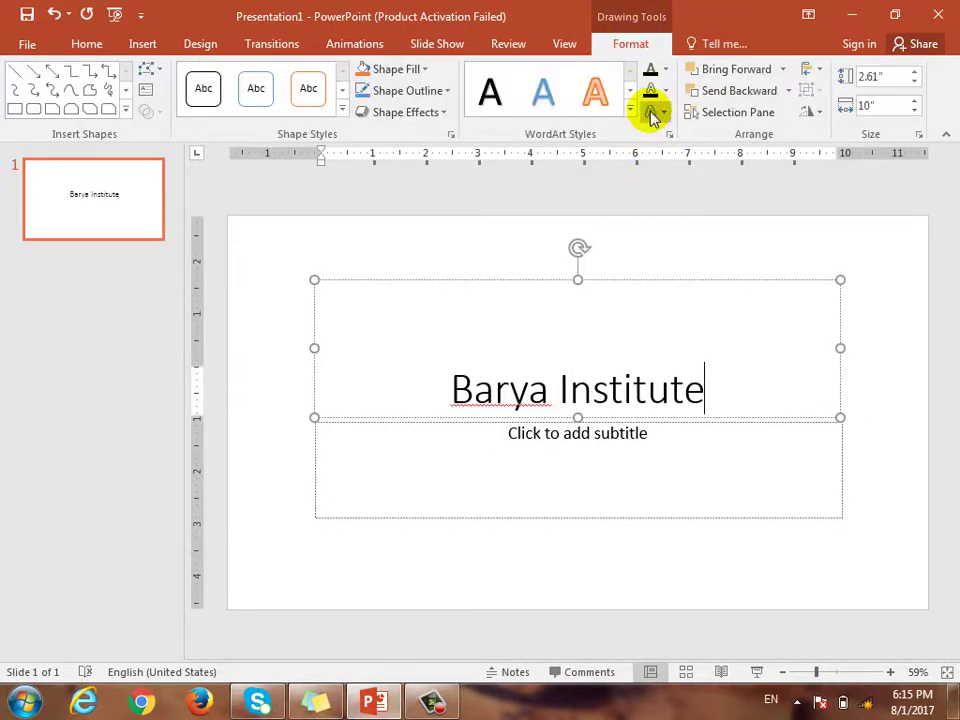
{"action": "left_click", "coordinate": [104, 45]}
{"action": "left_click", "coordinate": [646, 117]}
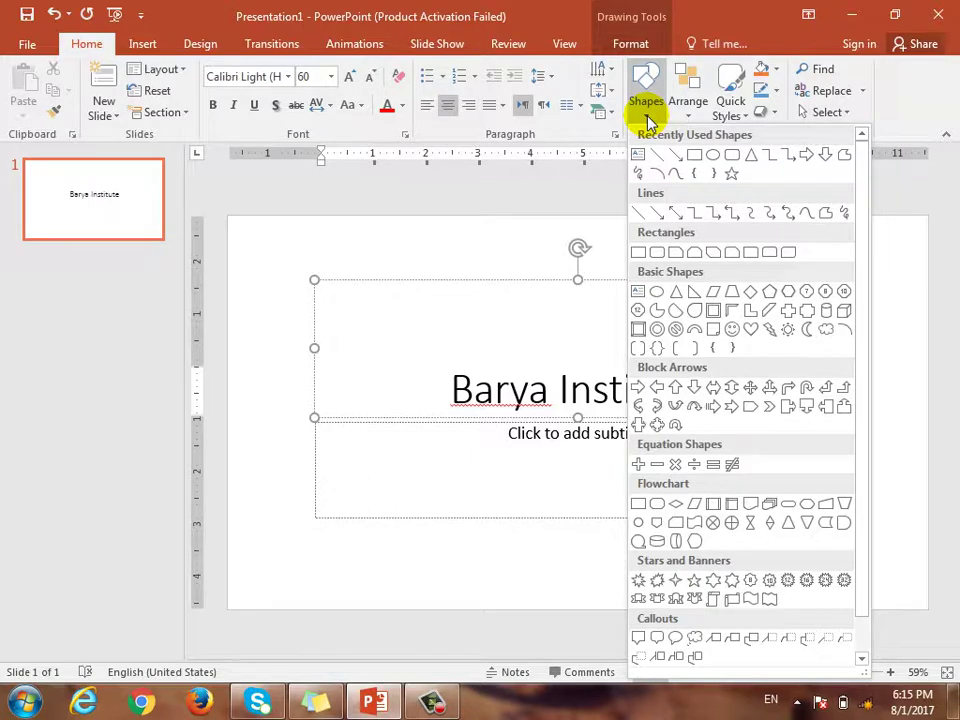
Look through the Arrange, Quick Styles and Select options, closing each unused, then go to Insert.
{"action": "left_click", "coordinate": [690, 110]}
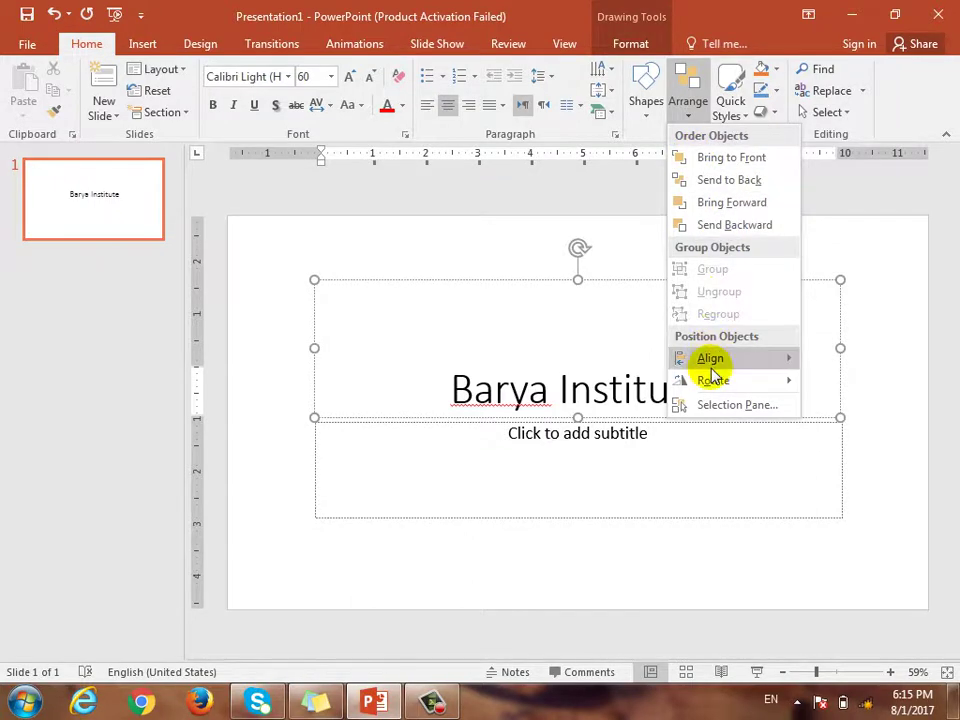
{"action": "mouse_move", "coordinate": [712, 370]}
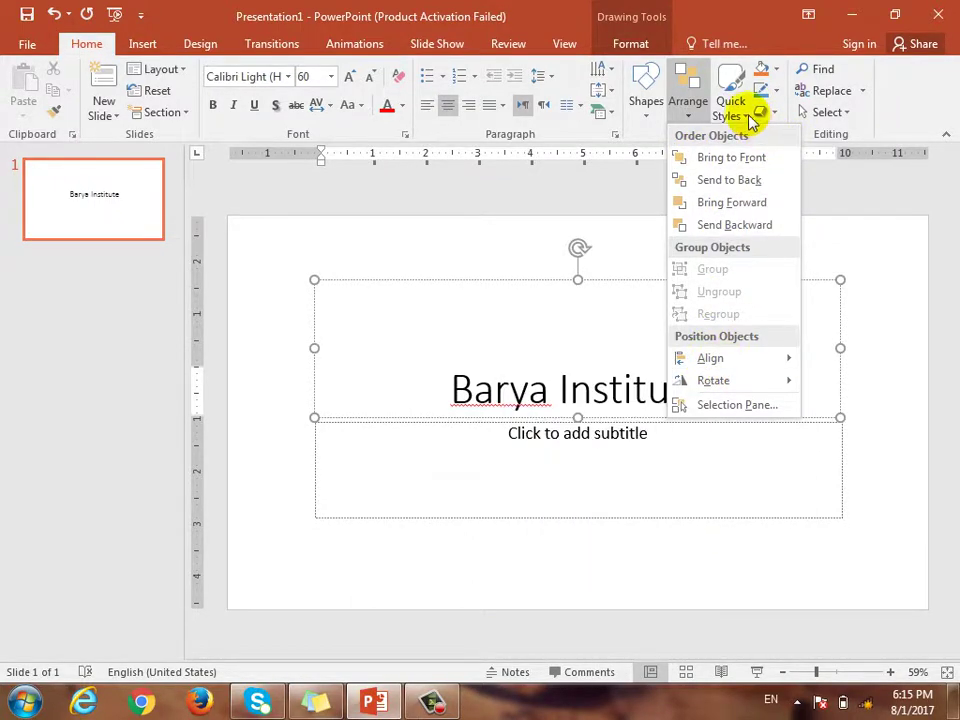
{"action": "left_click", "coordinate": [742, 113]}
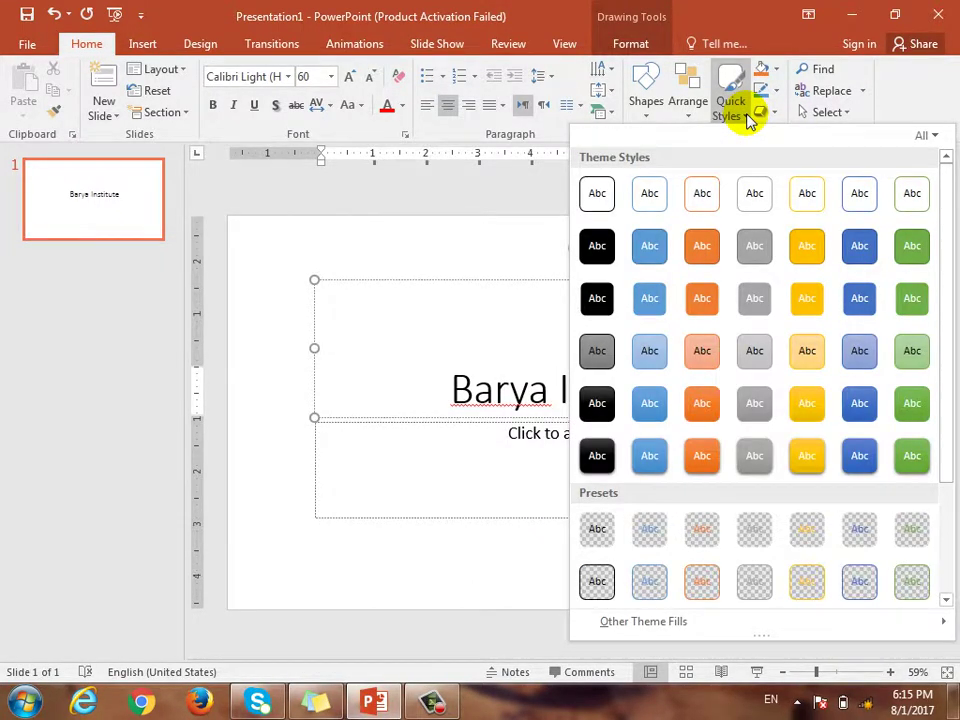
{"action": "left_click", "coordinate": [748, 118]}
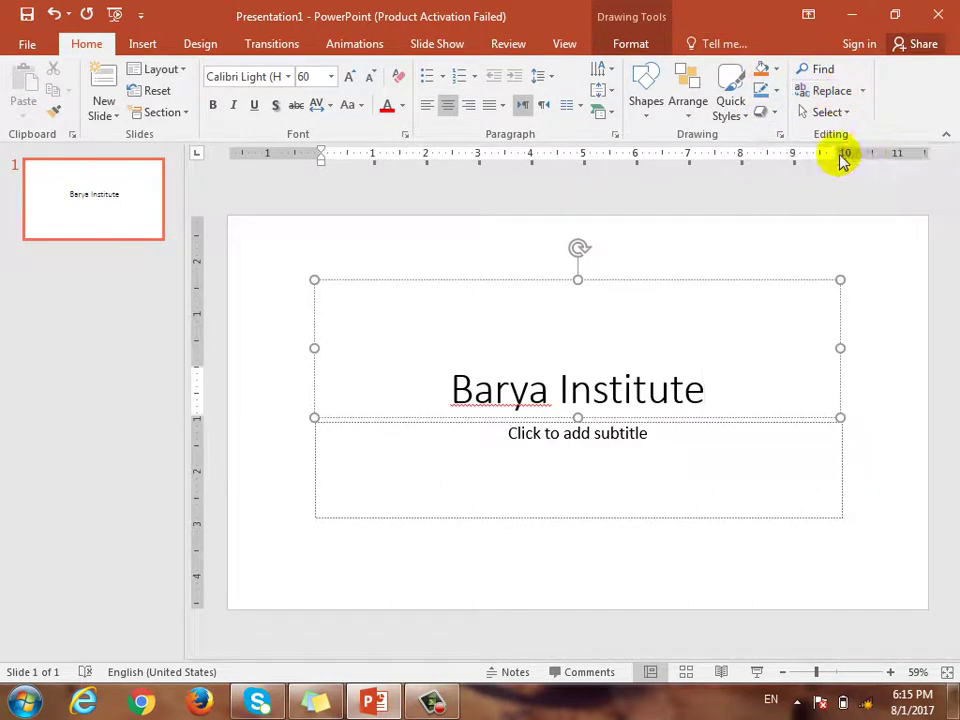
{"action": "left_click", "coordinate": [848, 114]}
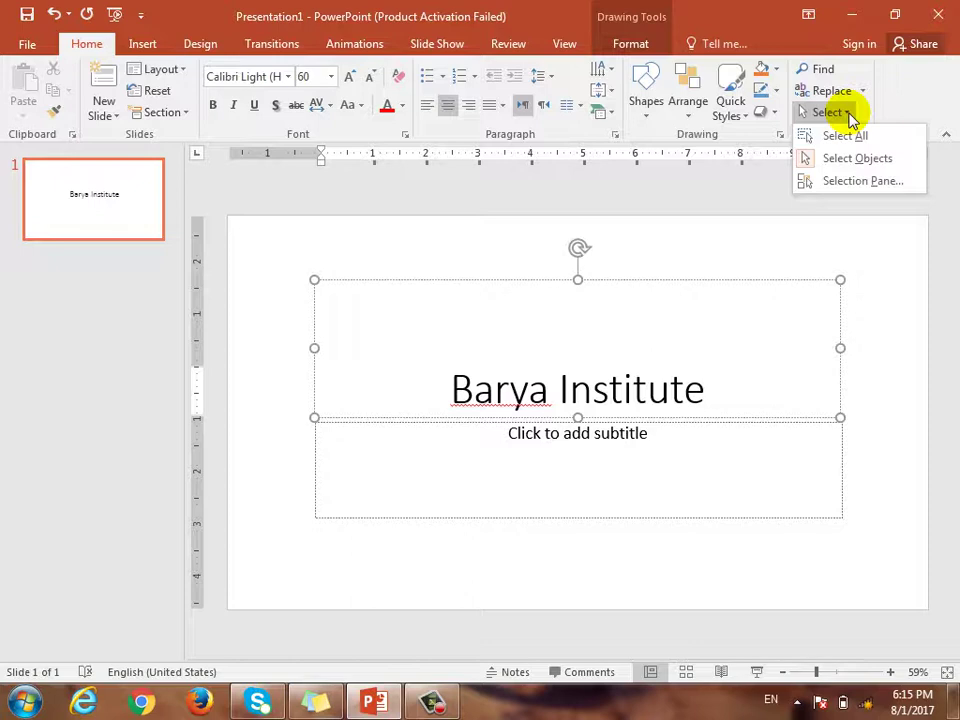
{"action": "left_click", "coordinate": [142, 45]}
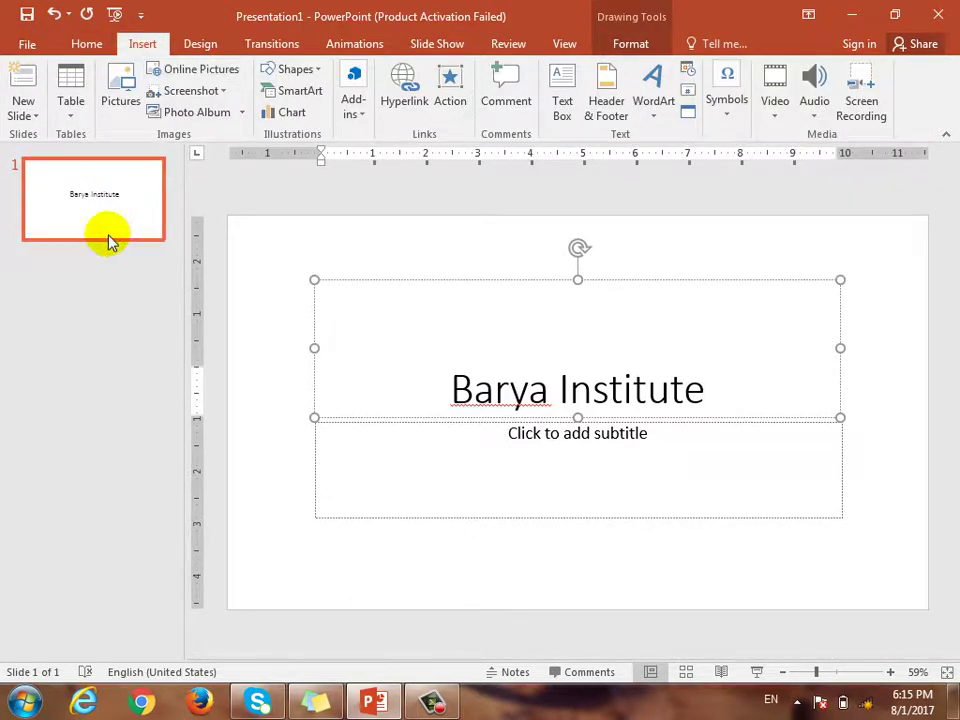
Glance at the New Slide layouts, Table grid and Screenshot list, then open the Photo Album menu.
{"action": "left_click", "coordinate": [40, 118]}
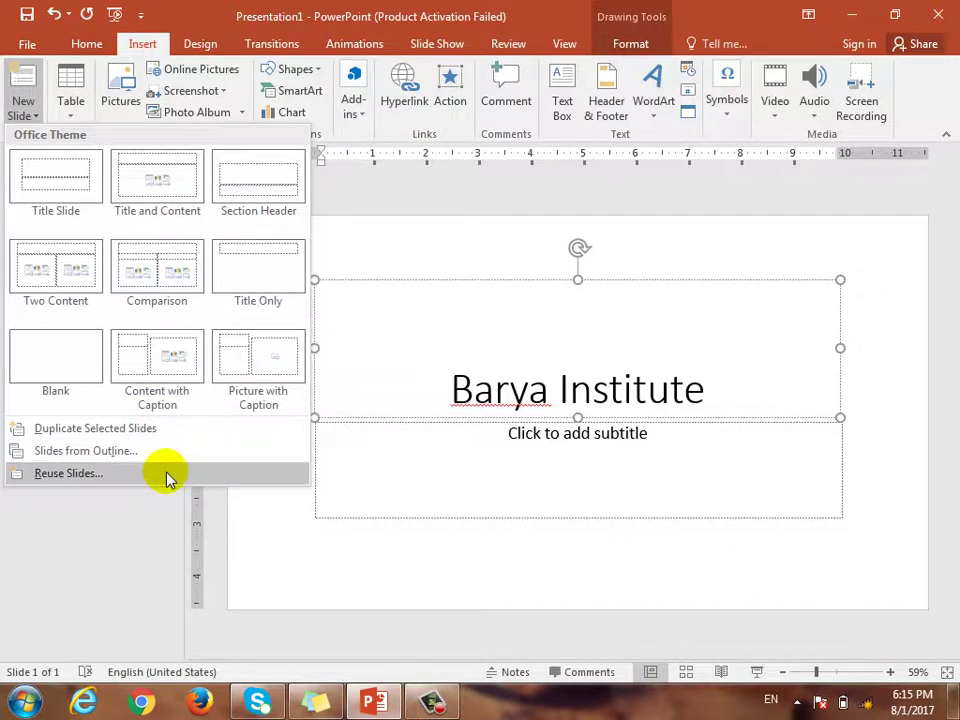
{"action": "left_click", "coordinate": [70, 115]}
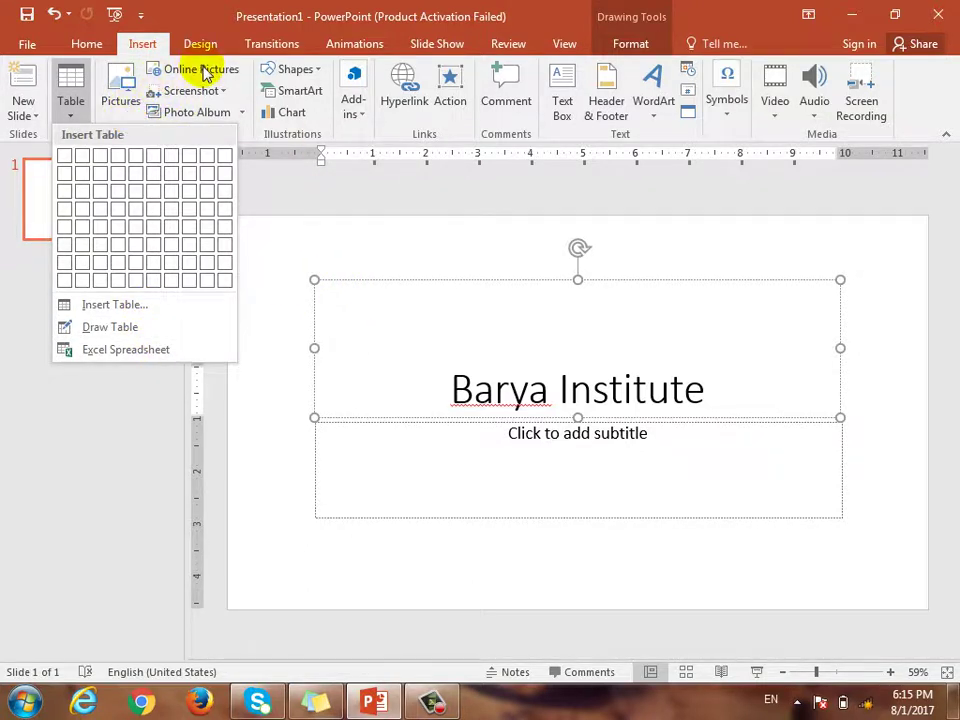
{"action": "left_click", "coordinate": [222, 92]}
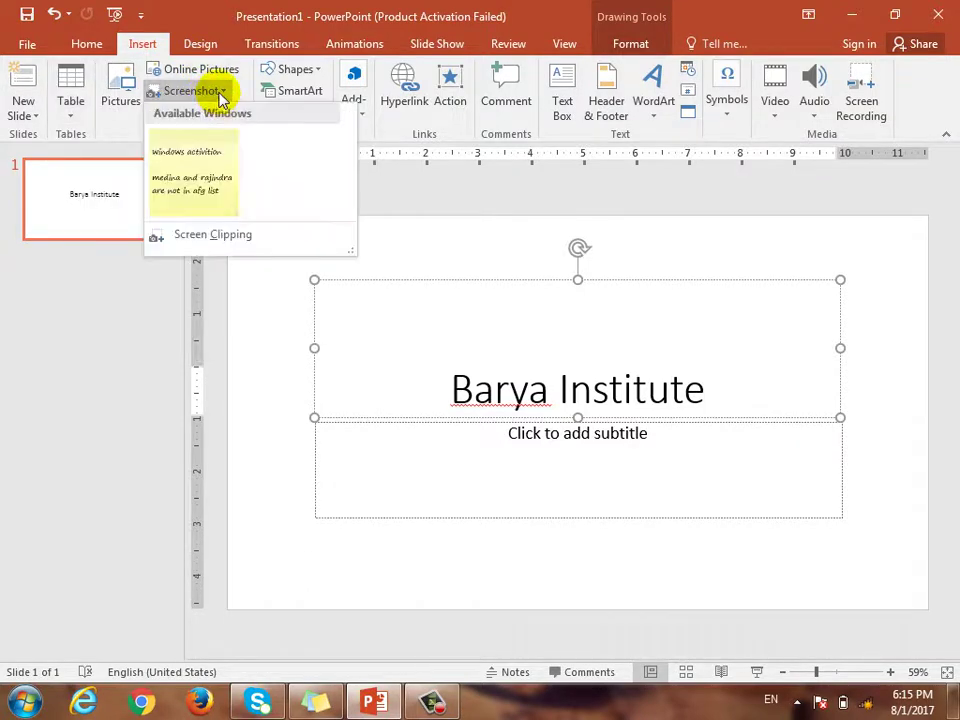
{"action": "left_click", "coordinate": [218, 93]}
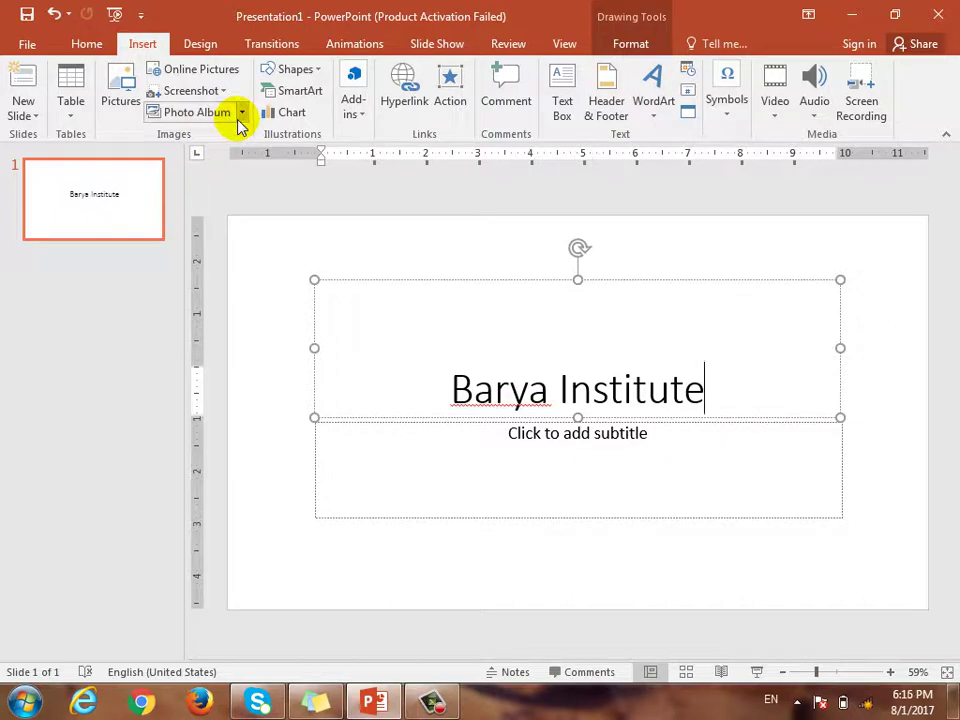
{"action": "left_click", "coordinate": [241, 115]}
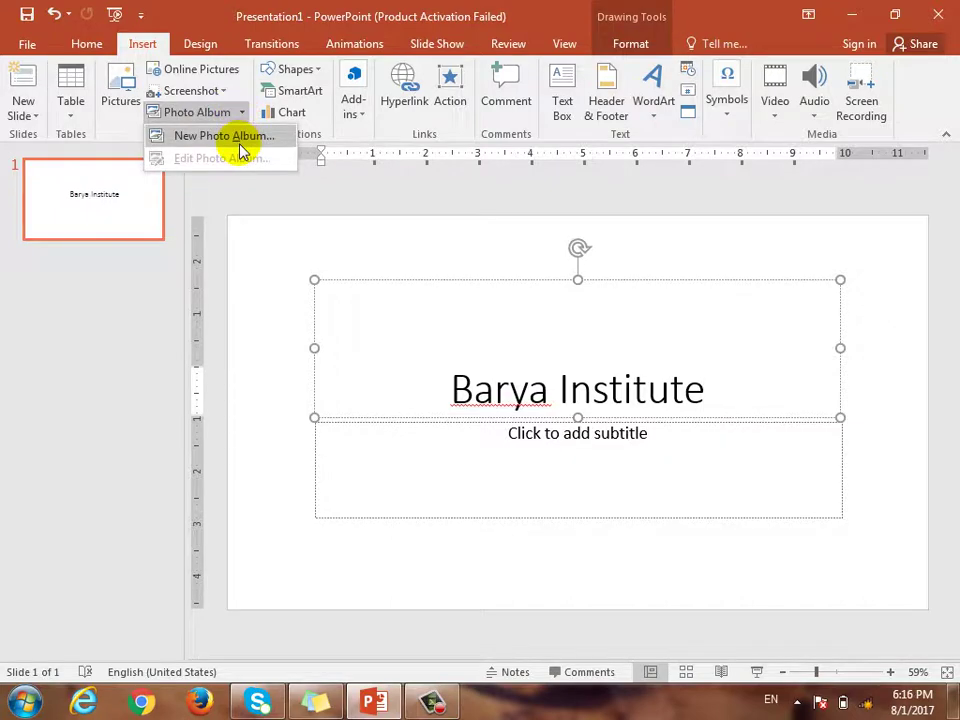
Start a new photo album and browse from disk to the Sample Pictures folder.
{"action": "left_click", "coordinate": [240, 150]}
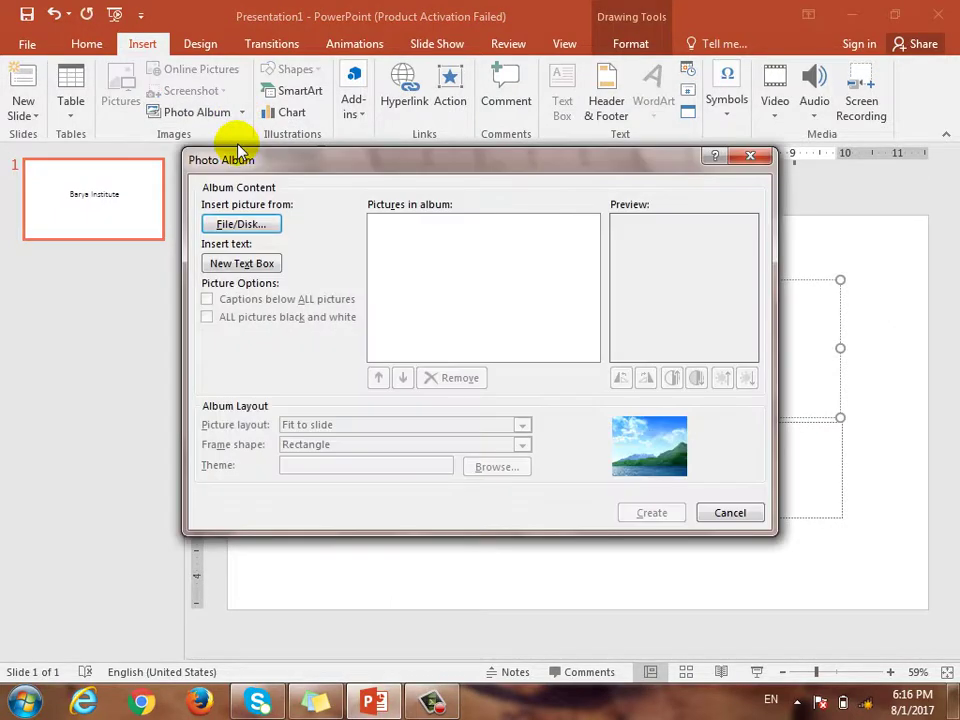
{"action": "left_click_drag", "start_coordinate": [465, 172], "coordinate": [468, 128]}
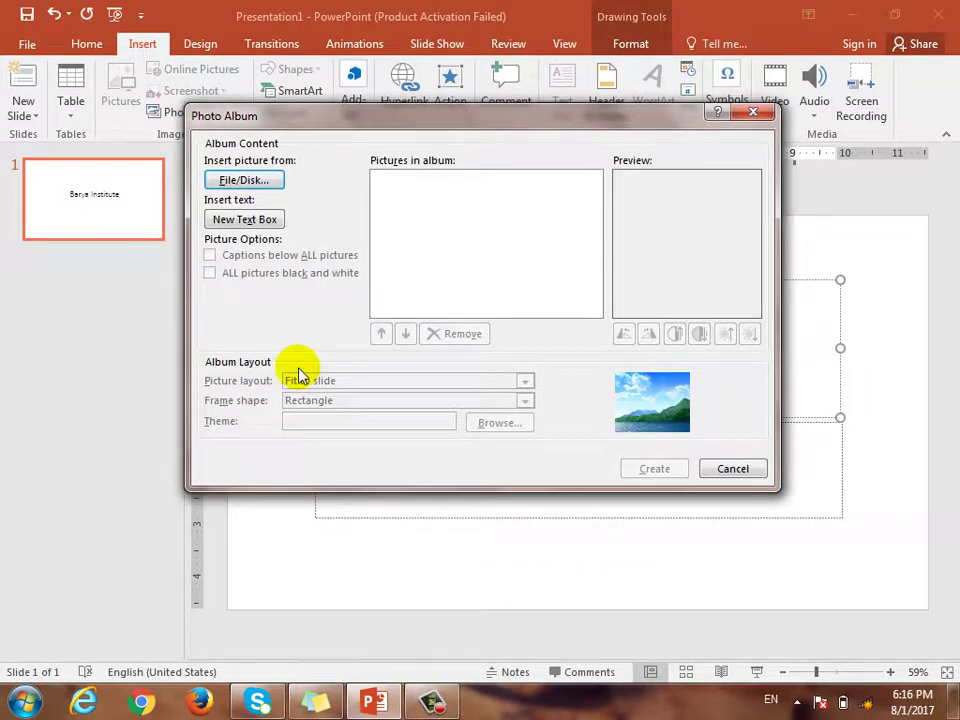
{"action": "left_click", "coordinate": [263, 179]}
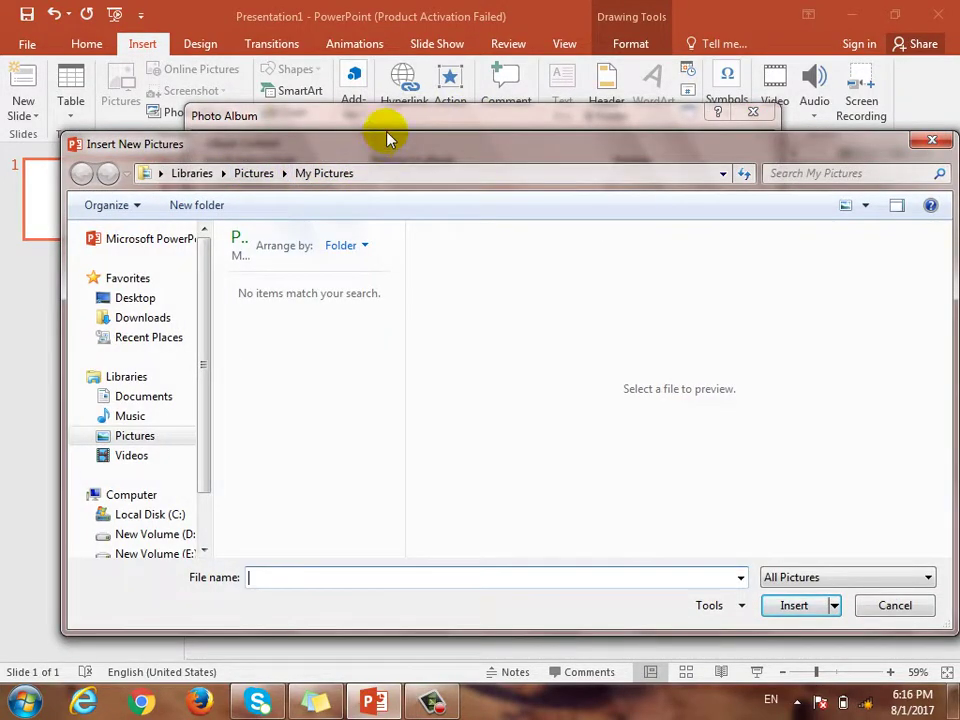
{"action": "left_click_drag", "start_coordinate": [390, 138], "coordinate": [360, 86]}
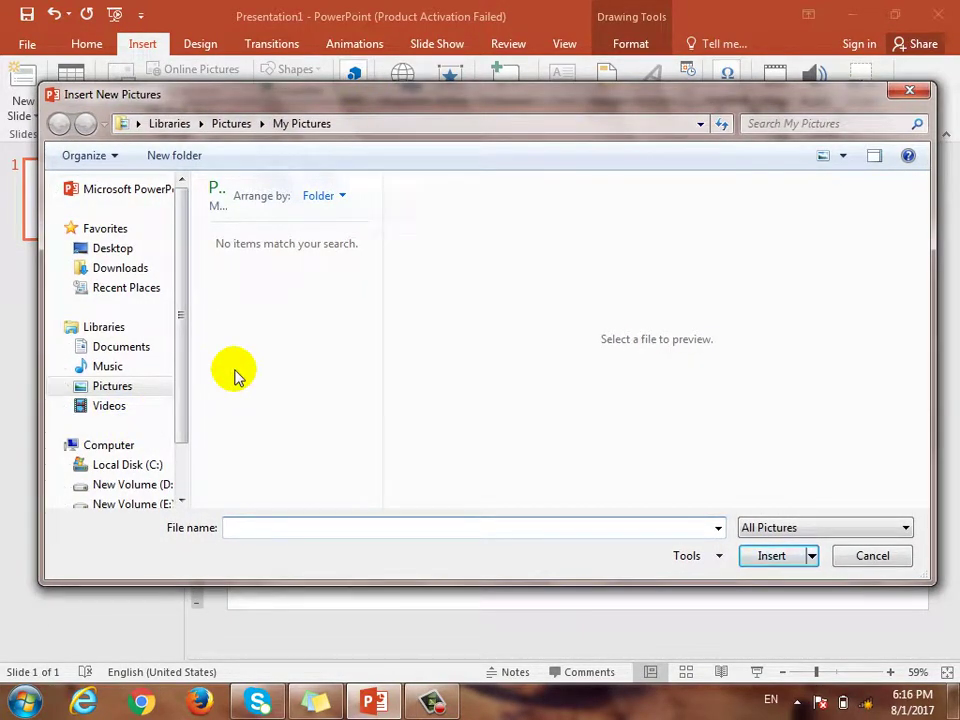
{"action": "left_click", "coordinate": [129, 390]}
{"action": "double_click", "coordinate": [321, 360]}
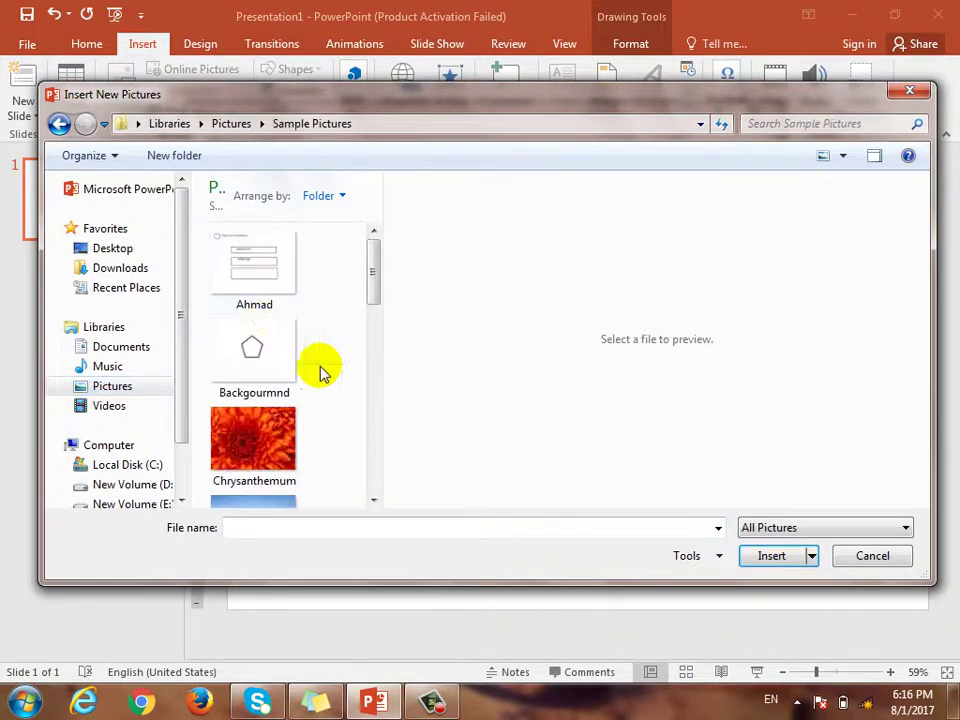
{"action": "left_click_drag", "start_coordinate": [379, 257], "coordinate": [373, 345]}
Insert Chrysanthemum, Desert, Hydrangeas, Jellyfish and Lighthouse into the album.
{"action": "left_click", "coordinate": [274, 291]}
{"action": "left_click", "coordinate": [283, 388], "text": "ctrl"}
{"action": "left_click", "coordinate": [253, 468], "text": "ctrl"}
{"action": "left_click", "coordinate": [278, 340], "text": "ctrl"}
{"action": "left_click", "coordinate": [285, 497], "text": "ctrl"}
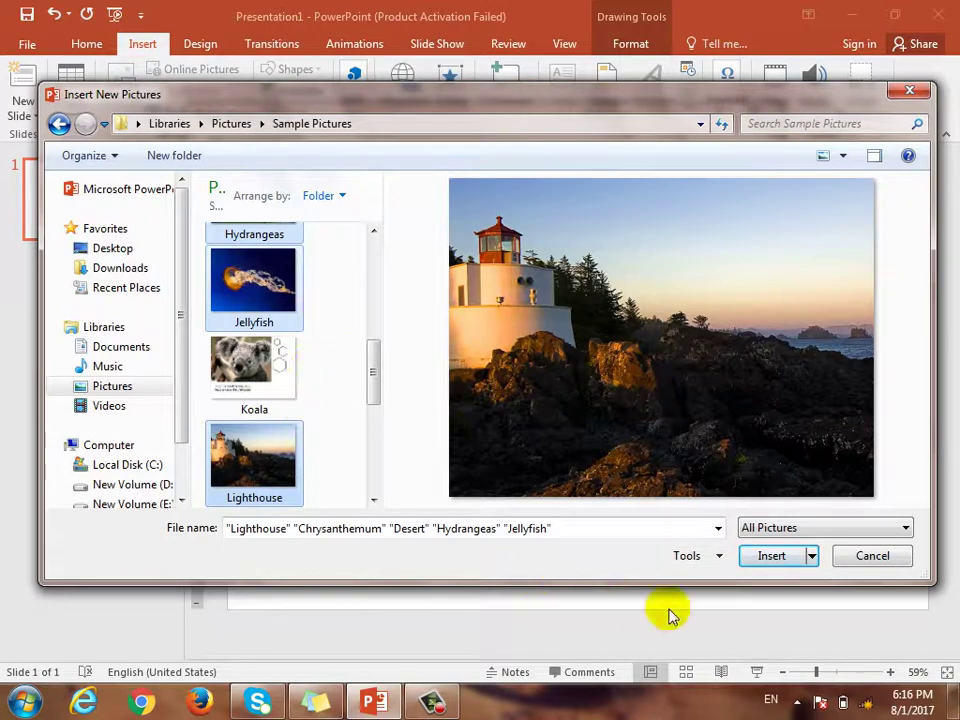
{"action": "left_click", "coordinate": [768, 556]}
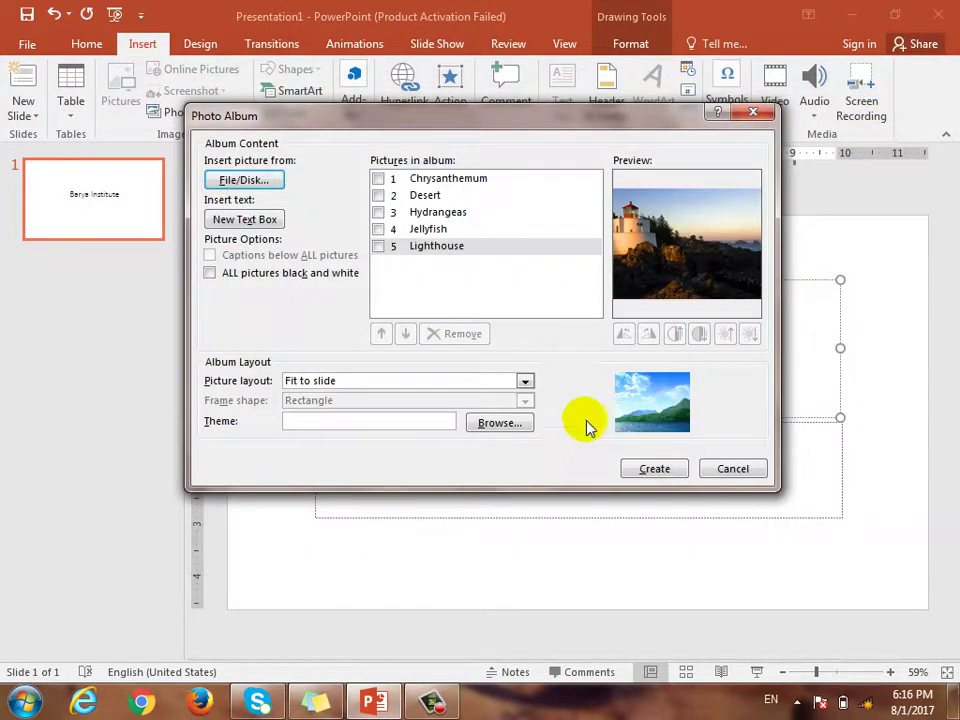
Tick all five pictures in the album list and create the album.
{"action": "left_click", "coordinate": [378, 178]}
{"action": "left_click", "coordinate": [378, 195]}
{"action": "left_click", "coordinate": [378, 212]}
{"action": "left_click", "coordinate": [378, 229]}
{"action": "left_click", "coordinate": [378, 246]}
{"action": "left_click", "coordinate": [675, 470]}
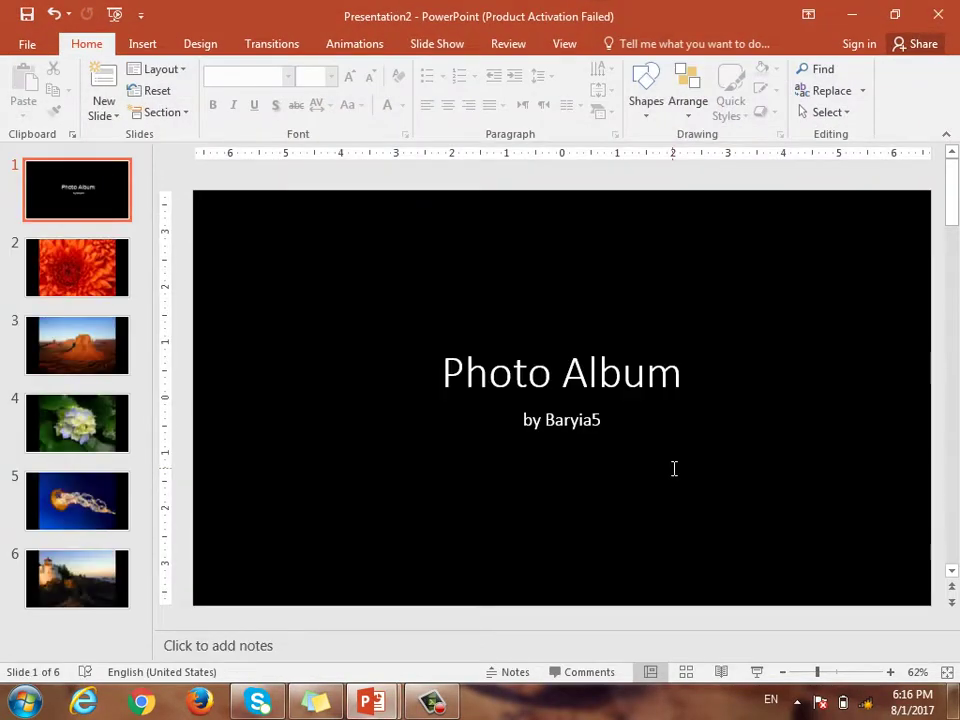
Step through the album slides, viewing the hydrangea and desert photos.
{"action": "key", "text": "Down"}
{"action": "key", "text": "Down"}
{"action": "key", "text": "Down"}
{"action": "key", "text": "Down"}
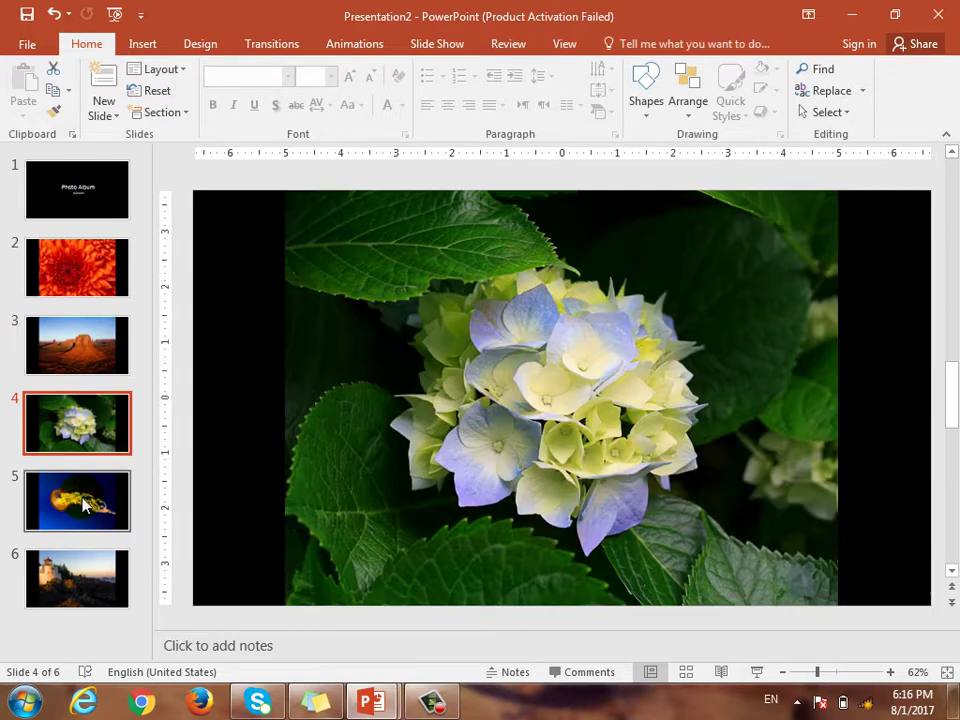
{"action": "left_click", "coordinate": [100, 420]}
{"action": "left_click", "coordinate": [100, 370]}
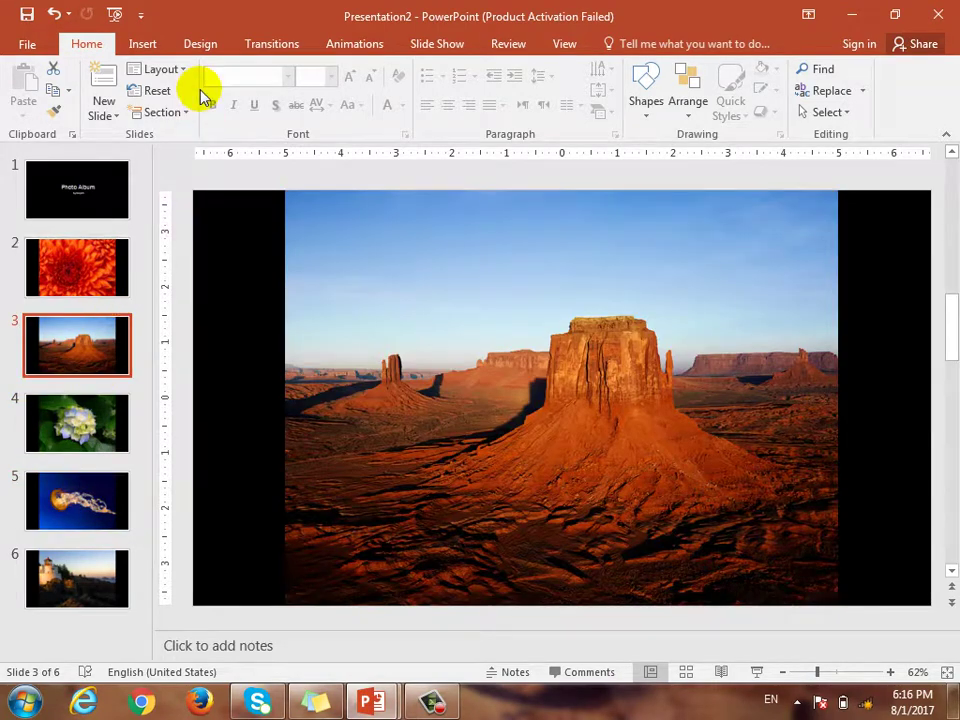
Reopen Edit Photo Album, cancel without changes, and start the slide show.
{"action": "left_click", "coordinate": [160, 46]}
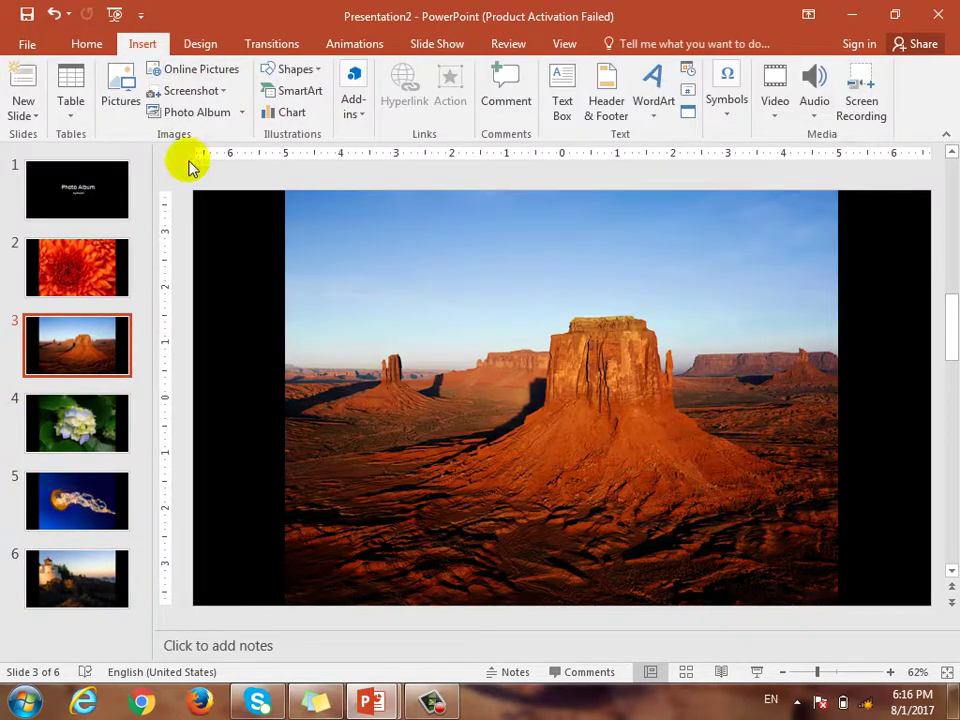
{"action": "left_click", "coordinate": [243, 113]}
{"action": "left_click", "coordinate": [238, 163]}
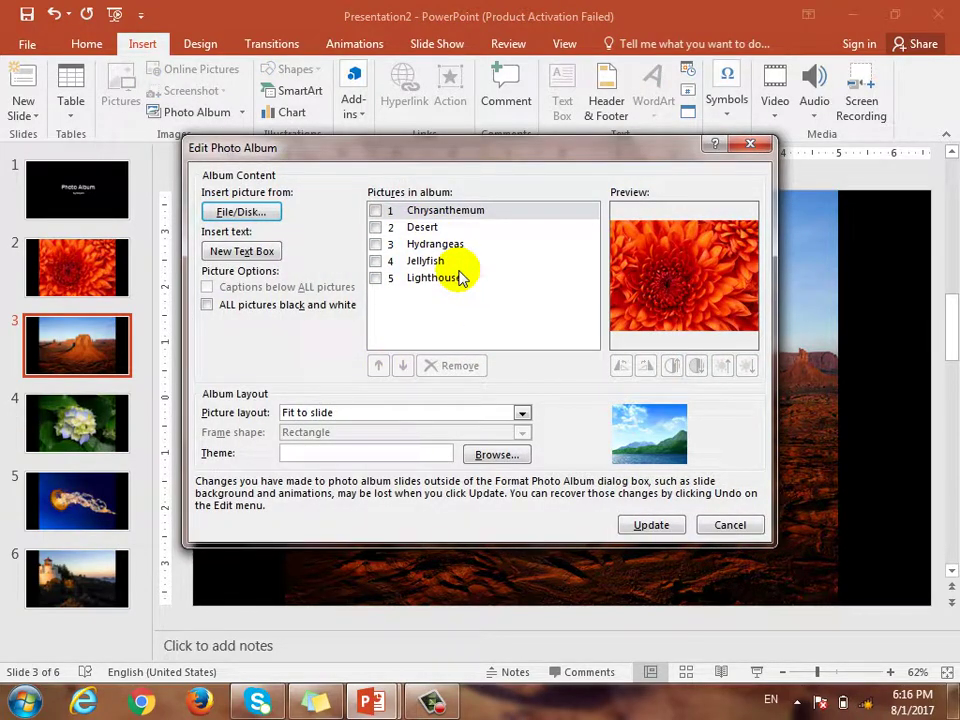
{"action": "left_click", "coordinate": [386, 213]}
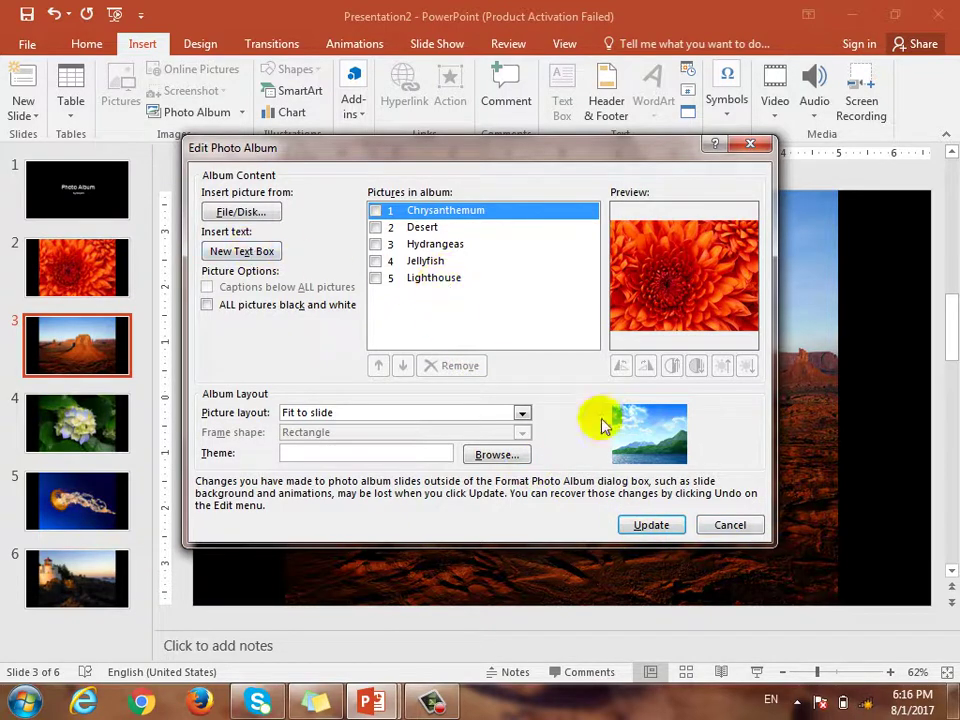
{"action": "left_click", "coordinate": [733, 525]}
{"action": "left_click", "coordinate": [756, 671]}
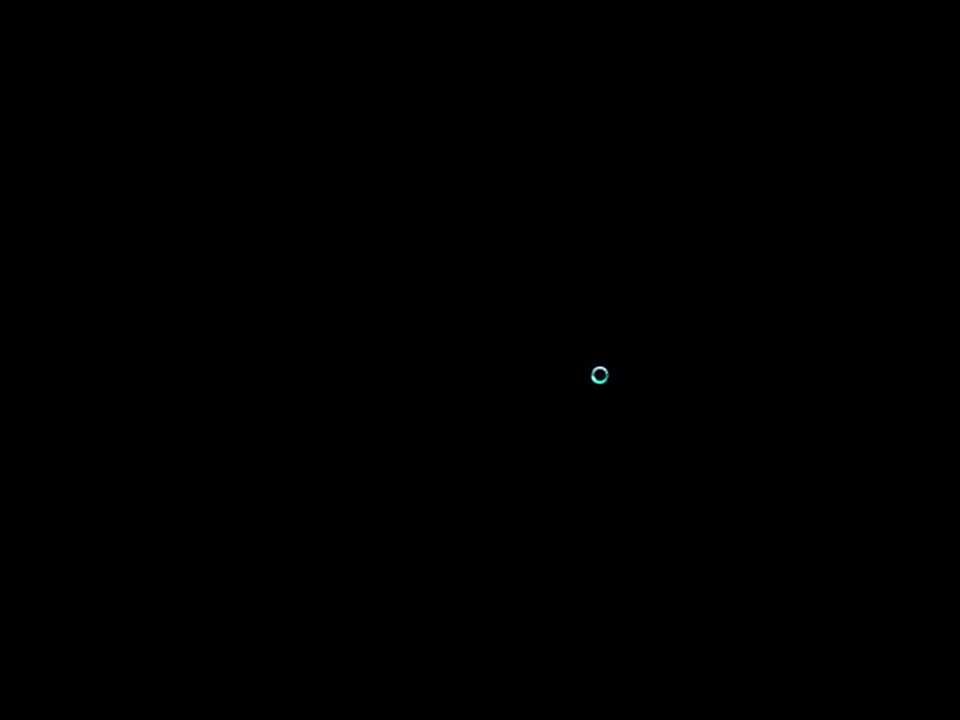
Advance the slide show through the remaining slides and exit at the end screen.
{"action": "key", "text": "Escape"}
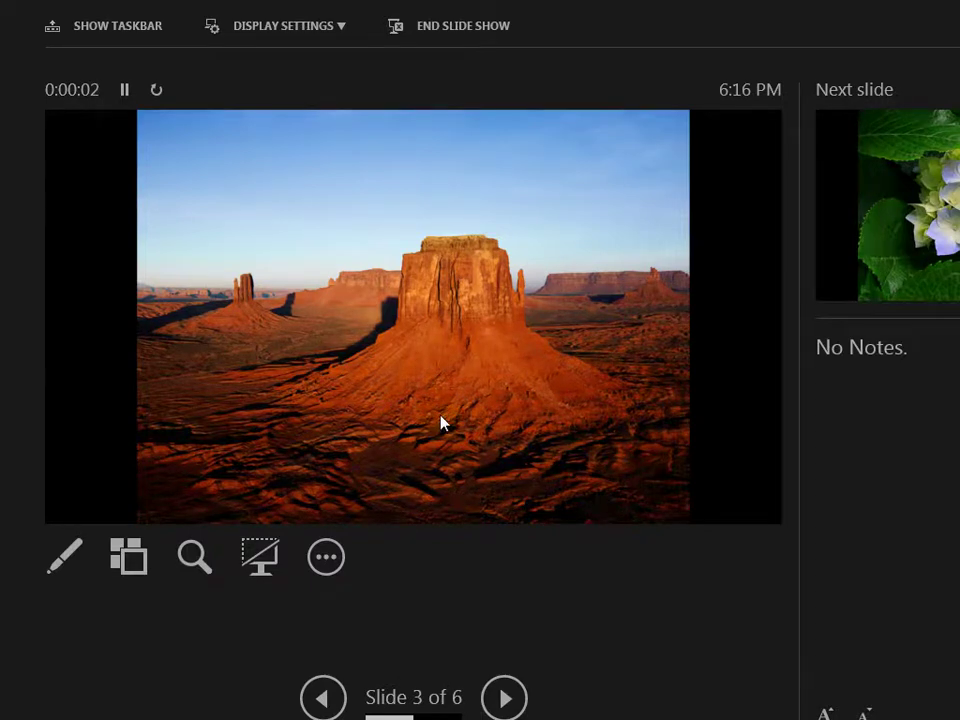
{"action": "left_click", "coordinate": [416, 422]}
{"action": "left_click", "coordinate": [415, 421]}
{"action": "left_click", "coordinate": [417, 423]}
{"action": "left_click", "coordinate": [417, 423]}
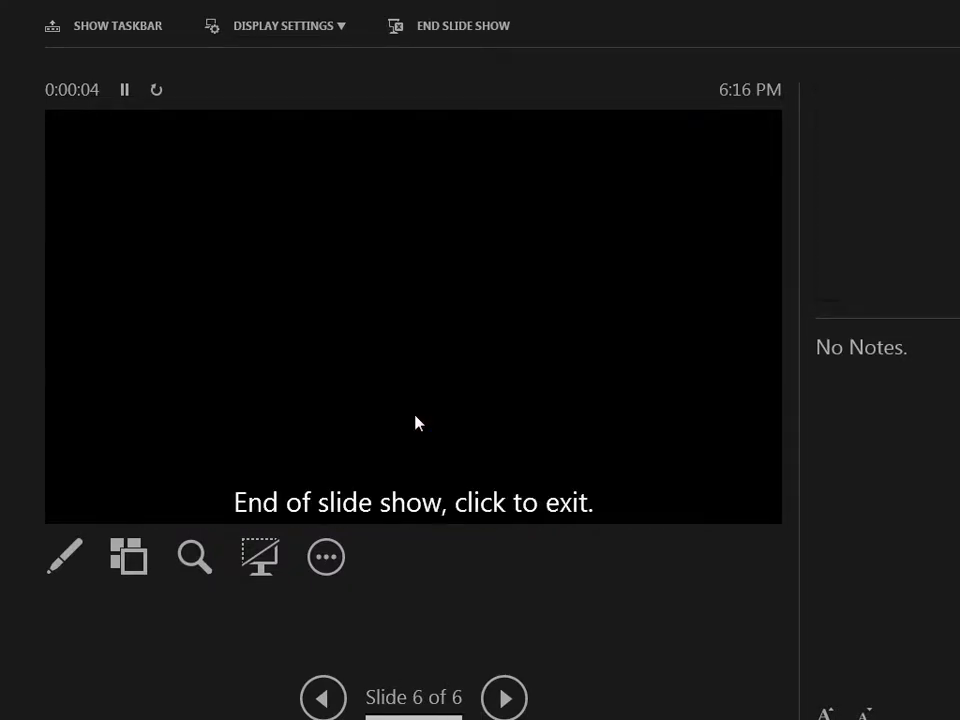
{"action": "left_click", "coordinate": [413, 421]}
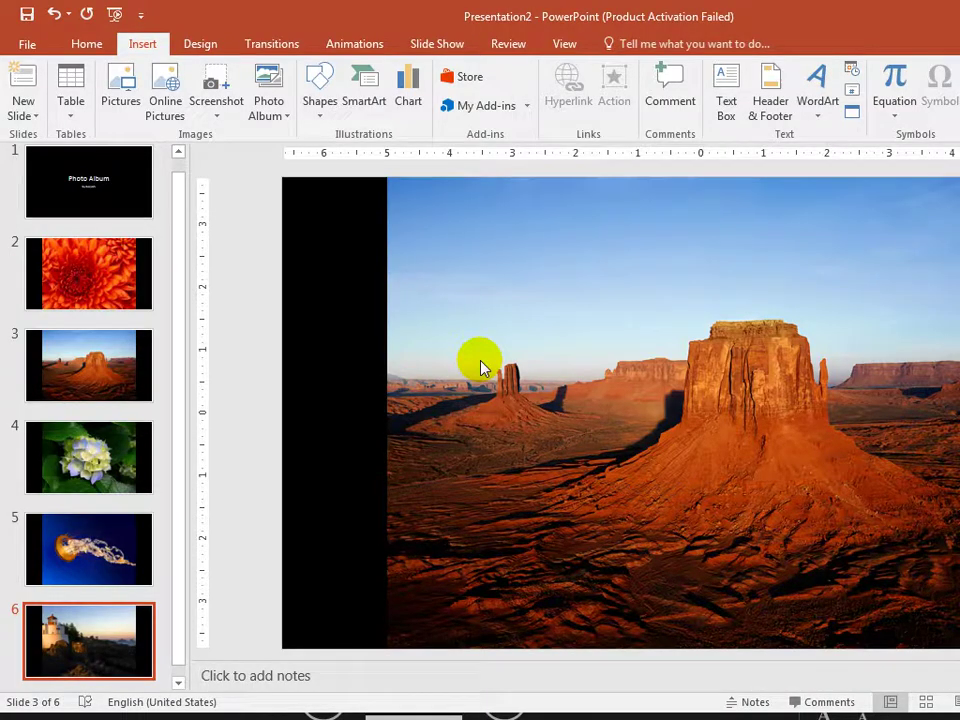
Select the lighthouse photo on slide 6.
{"action": "key", "text": "alt+F4"}
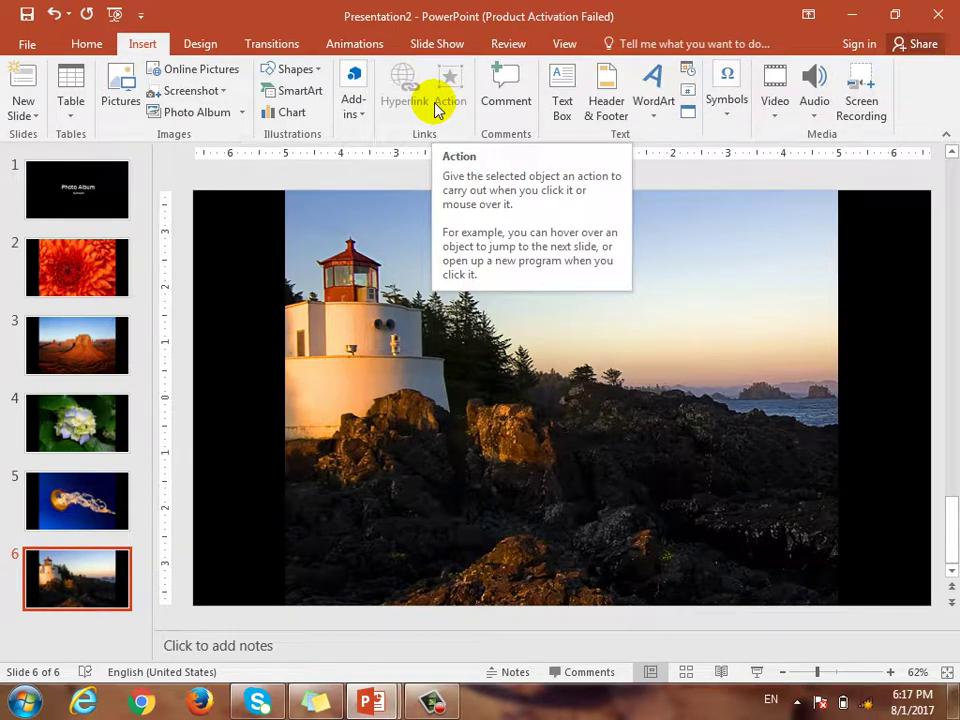
{"action": "left_click", "coordinate": [311, 229]}
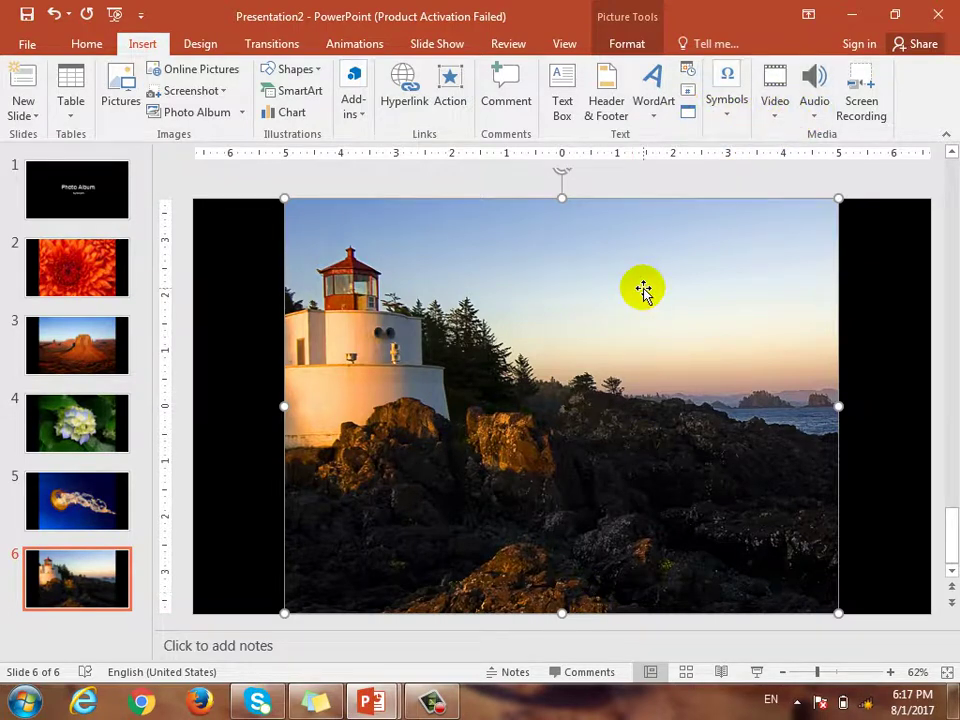
Replace the lighthouse photo on slide 6 with the Tour 1 video from the Videos library.
{"action": "key", "text": "Delete"}
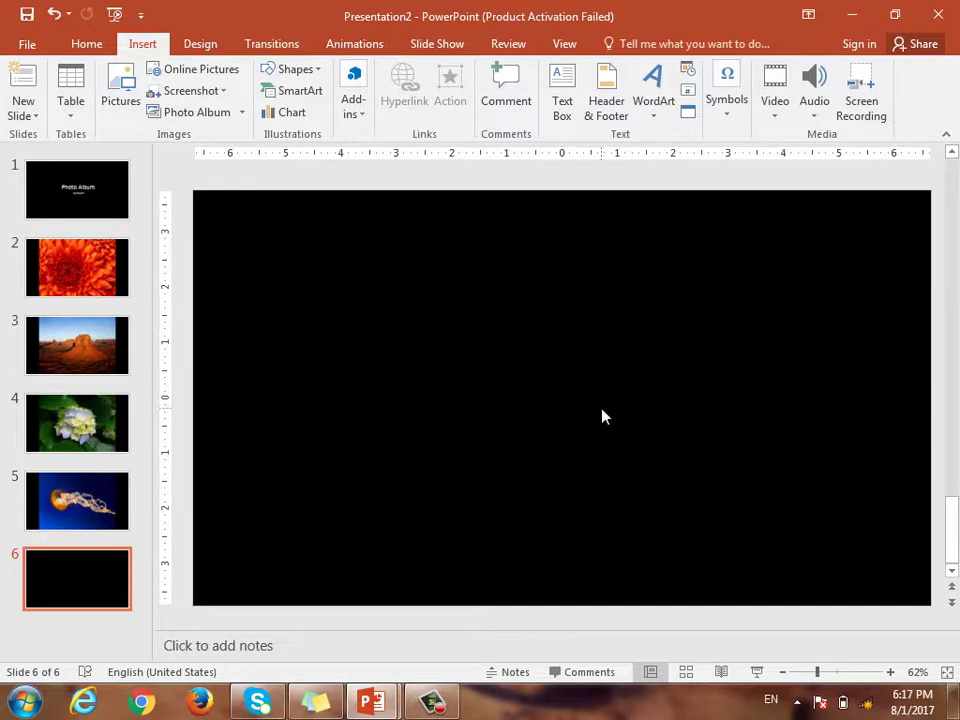
{"action": "left_click", "coordinate": [780, 114]}
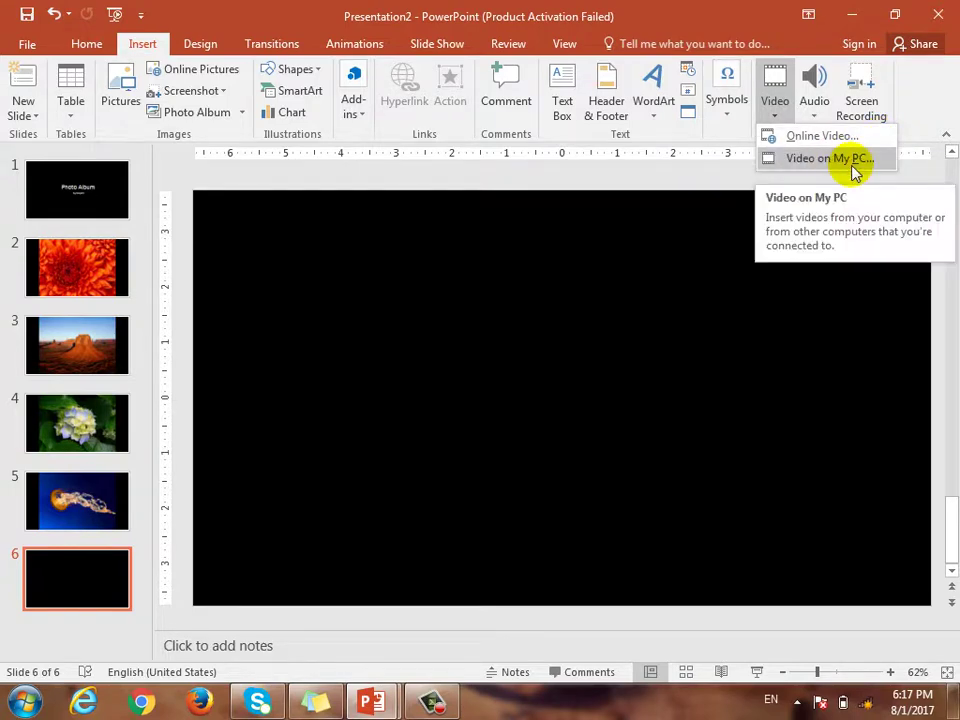
{"action": "left_click", "coordinate": [830, 159]}
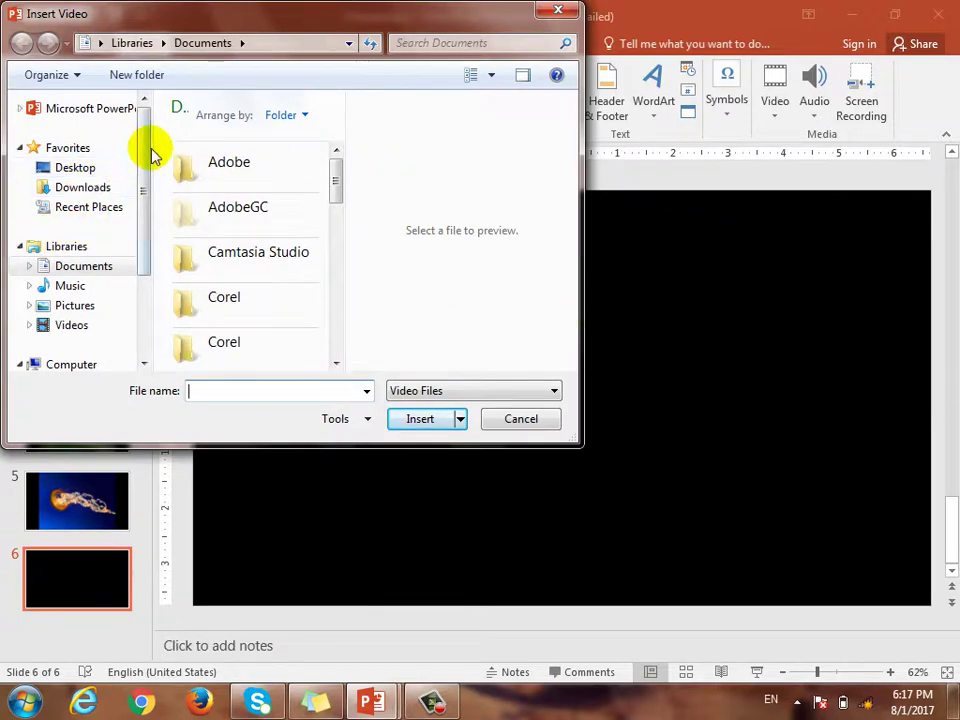
{"action": "left_click", "coordinate": [74, 323]}
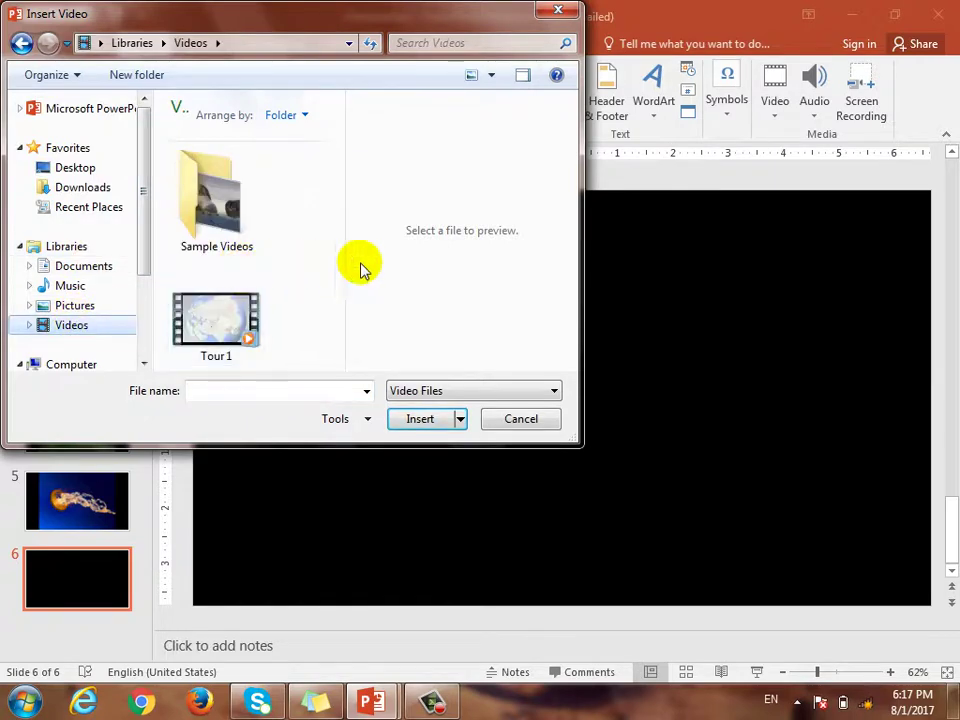
{"action": "double_click", "coordinate": [225, 308]}
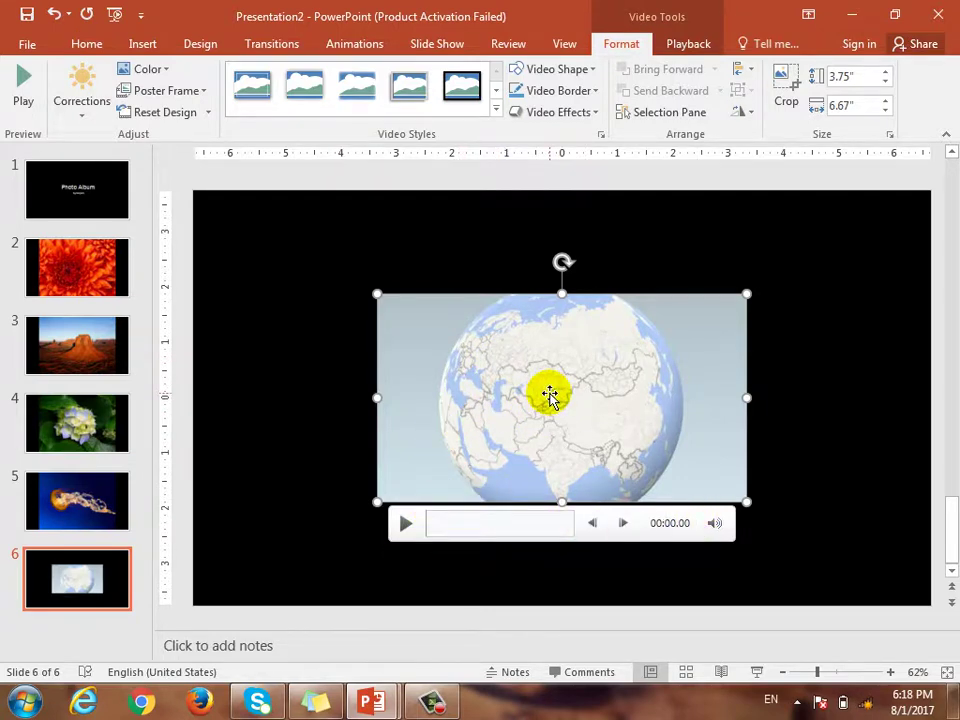
Move the globe video slide to first position and preview it in a slide show.
{"action": "left_click_drag", "start_coordinate": [36, 568], "coordinate": [80, 168]}
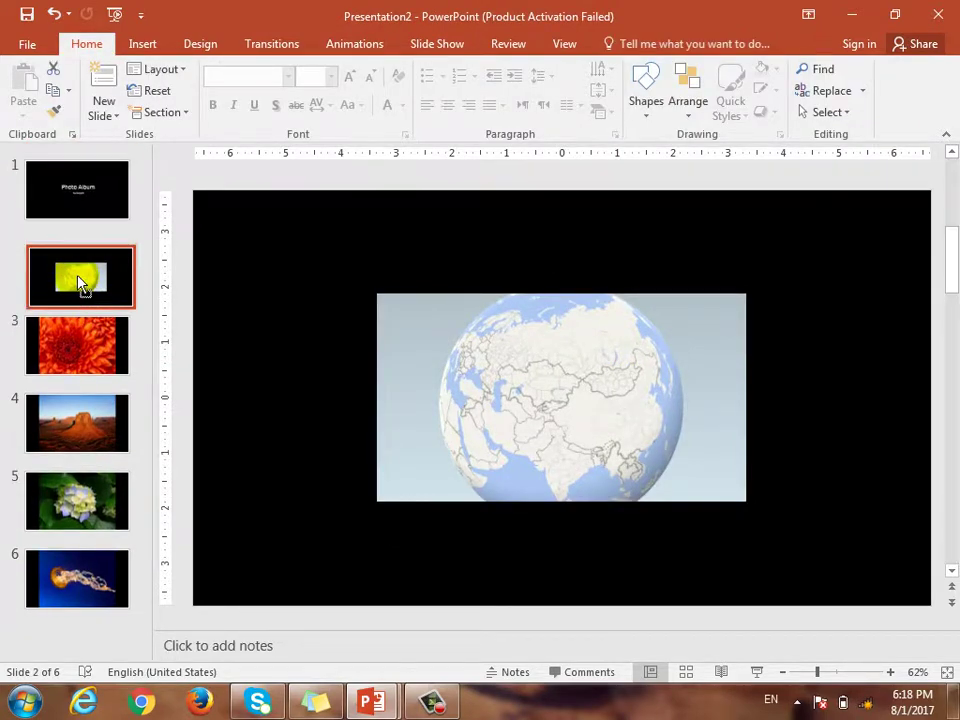
{"action": "left_click_drag", "start_coordinate": [71, 261], "coordinate": [69, 198]}
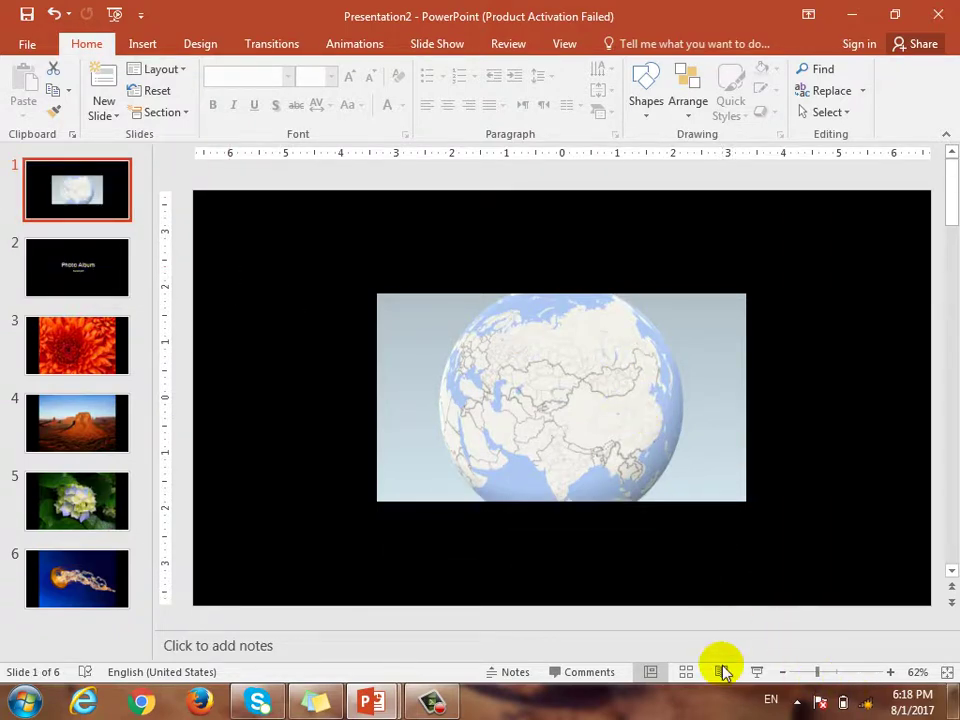
{"action": "left_click", "coordinate": [756, 671]}
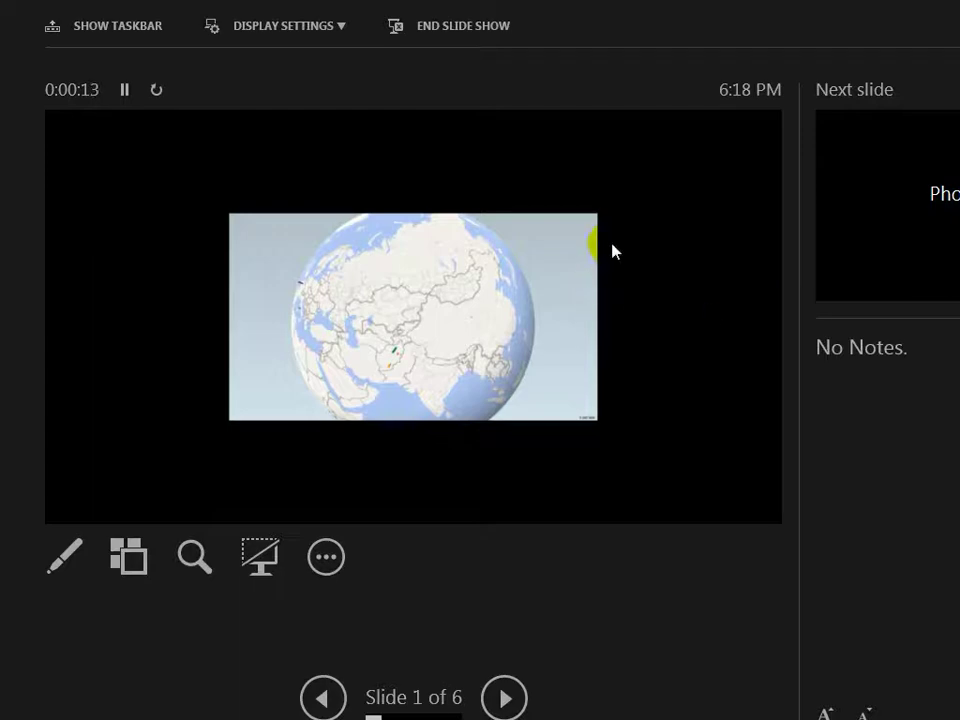
{"action": "left_click", "coordinate": [688, 330]}
{"action": "key", "text": "Escape"}
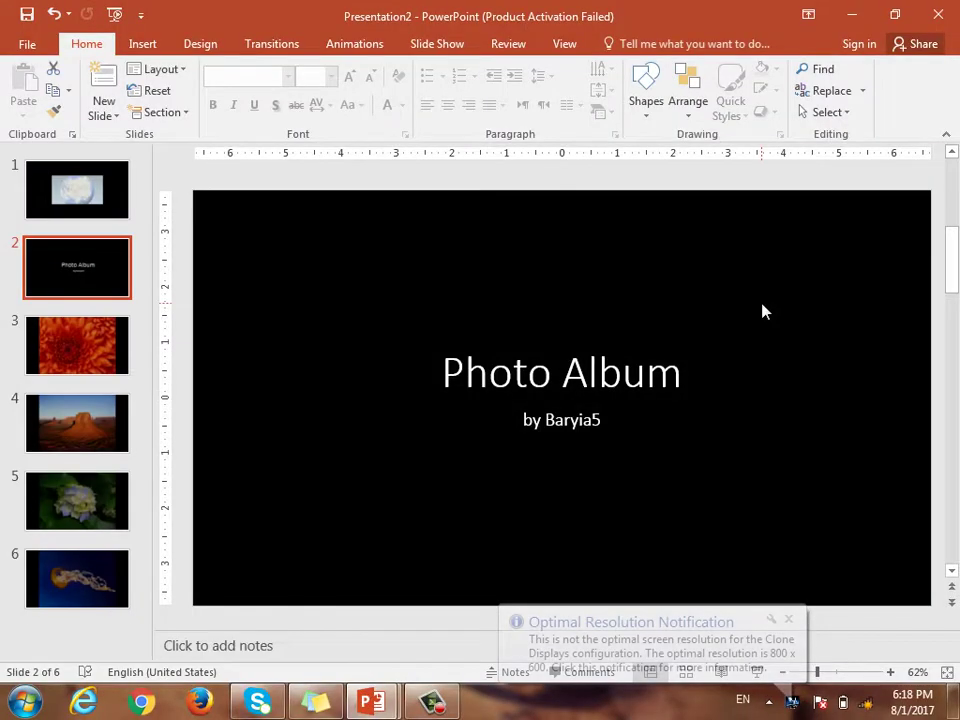
{"action": "left_click", "coordinate": [142, 43]}
{"action": "left_click", "coordinate": [813, 108]}
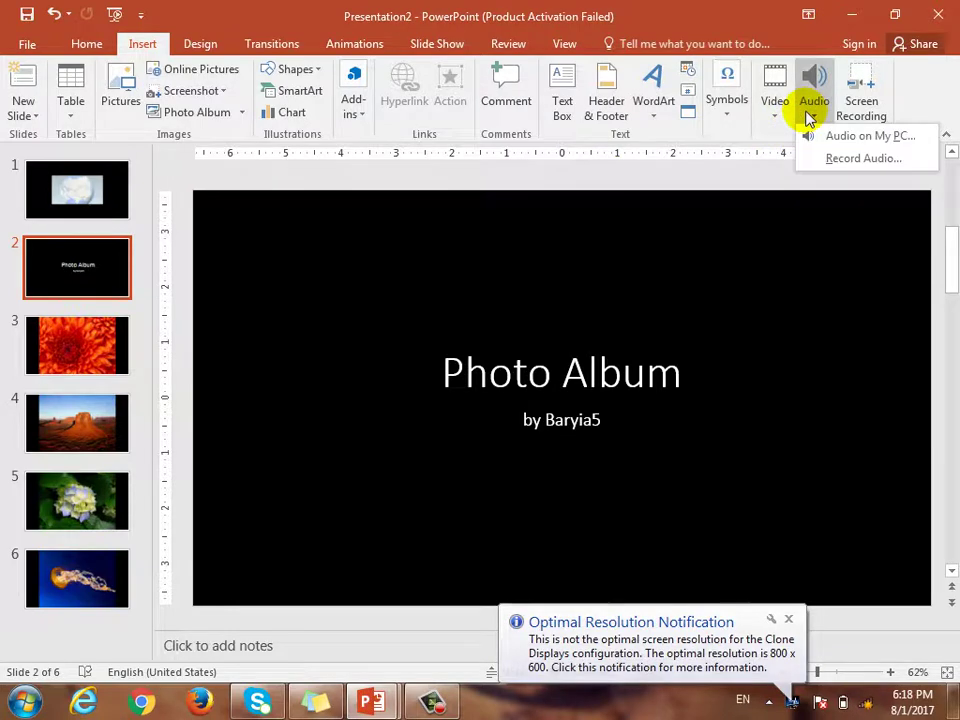
{"action": "left_click", "coordinate": [916, 135]}
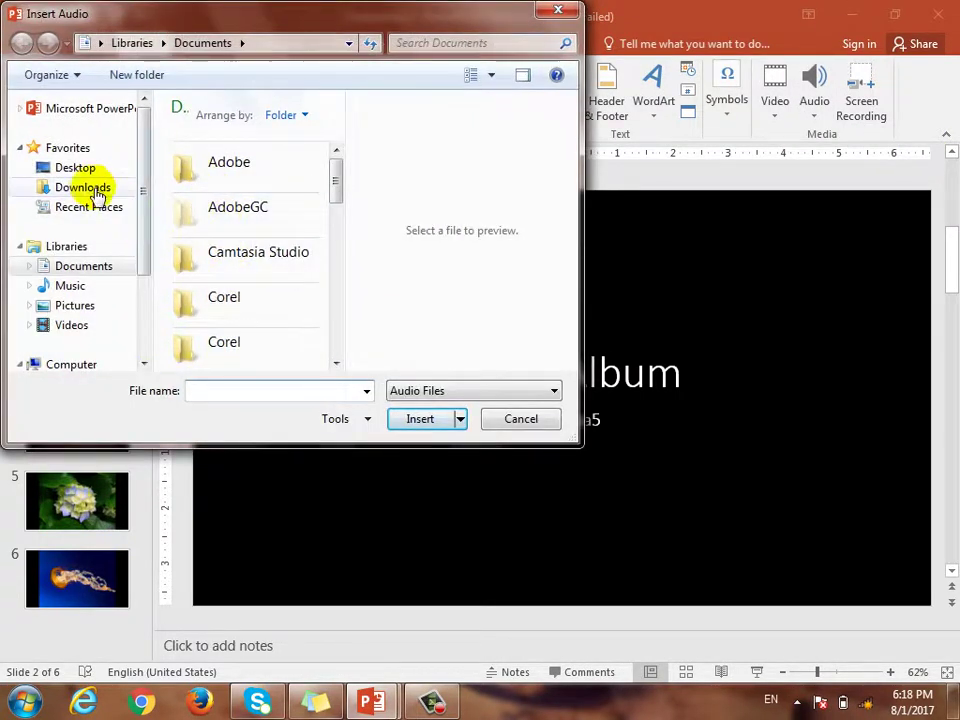
{"action": "left_click", "coordinate": [66, 169]}
{"action": "left_click_drag", "start_coordinate": [338, 183], "coordinate": [306, 171]}
{"action": "left_click", "coordinate": [74, 324]}
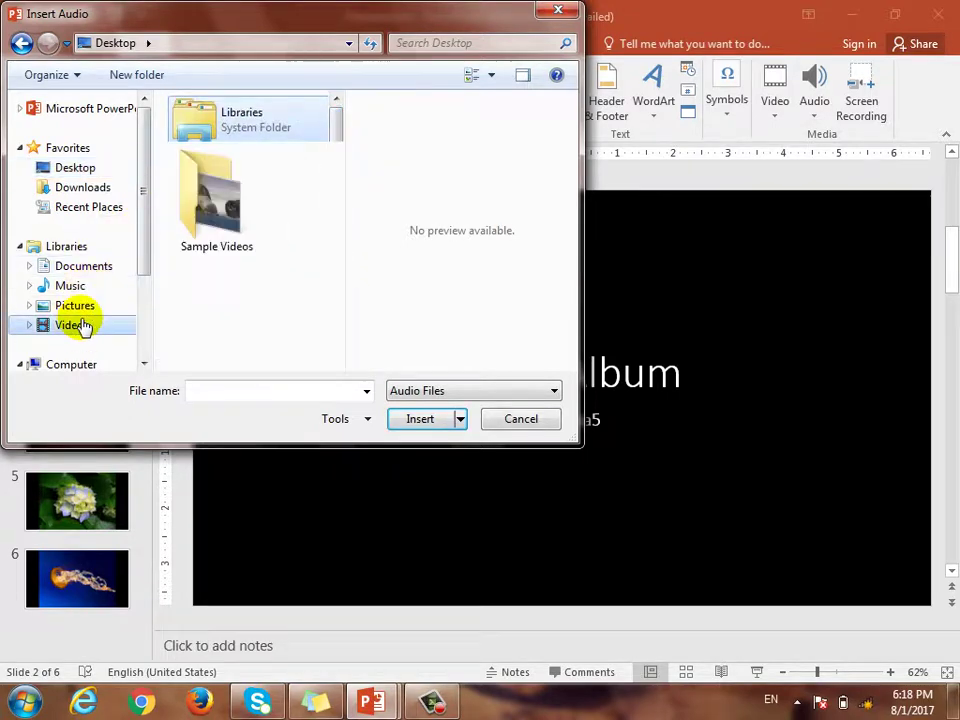
{"action": "double_click", "coordinate": [255, 214]}
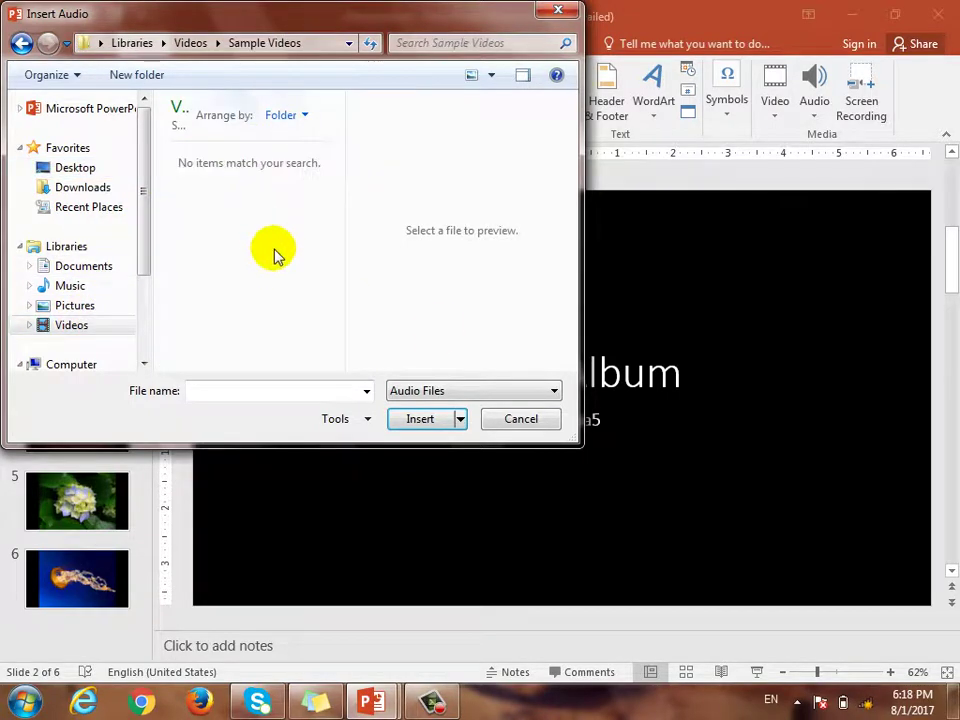
{"action": "left_click", "coordinate": [521, 420]}
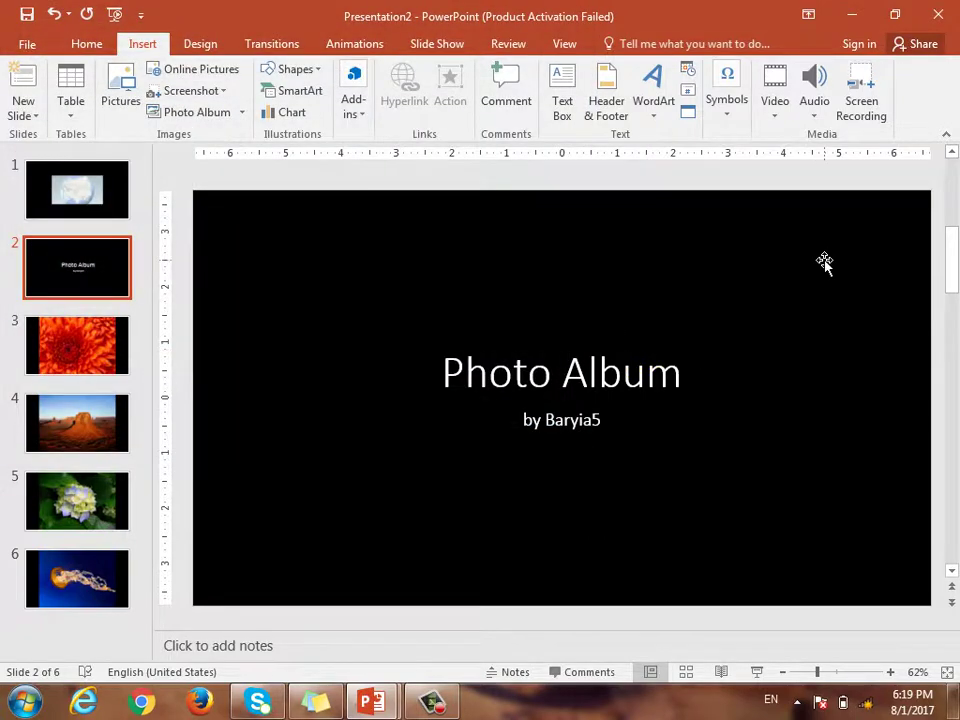
Start a screen recording and mark nearly the whole window as the capture area.
{"action": "left_click", "coordinate": [857, 113]}
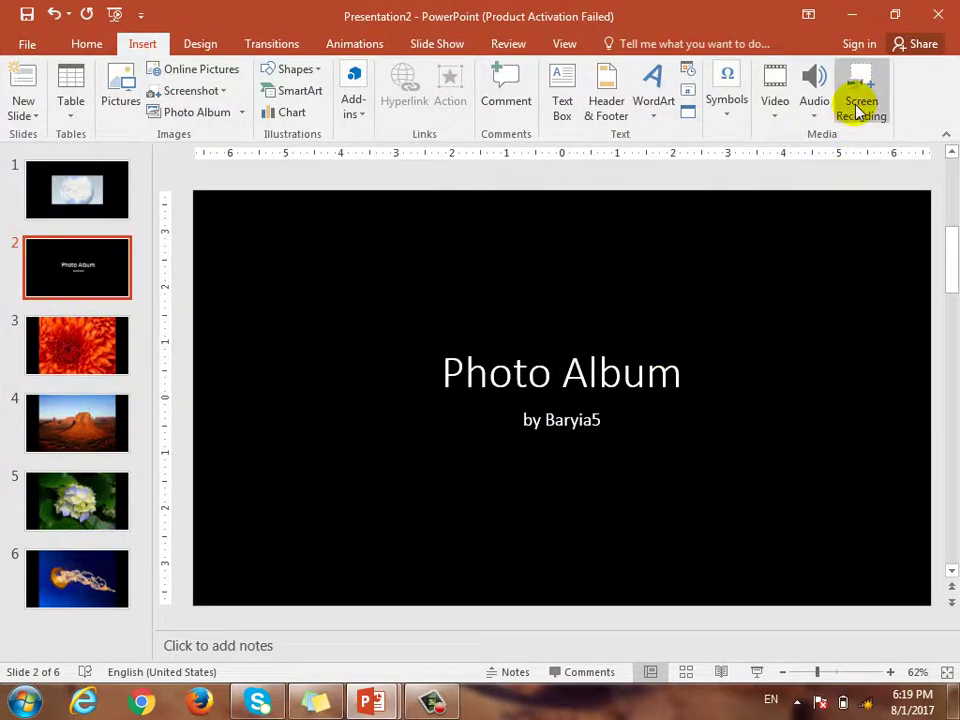
{"action": "left_click", "coordinate": [857, 113]}
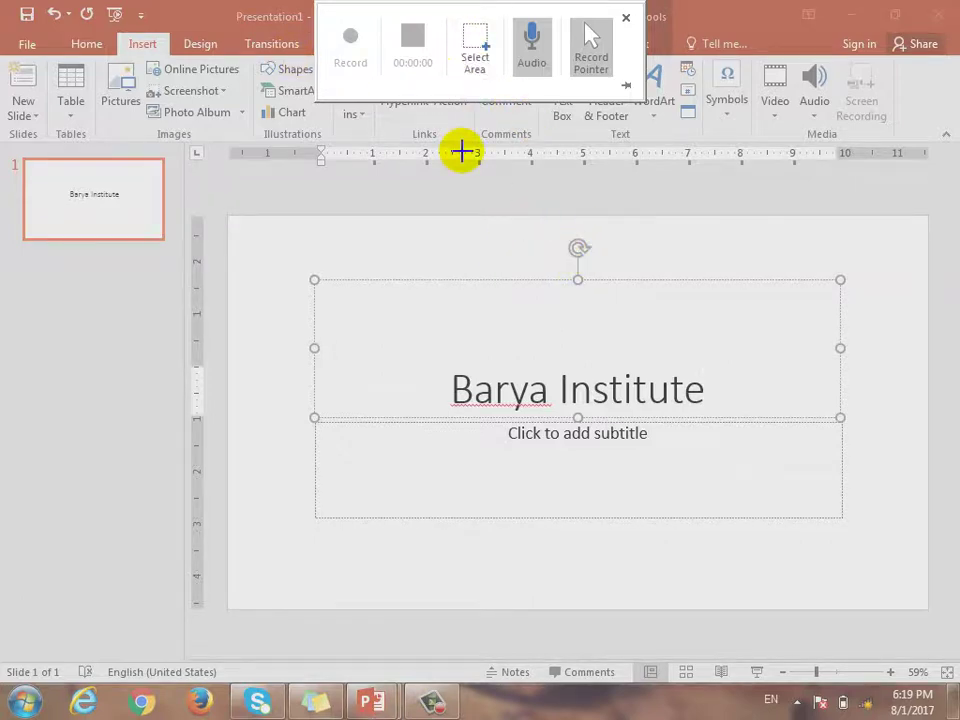
{"action": "left_click_drag", "start_coordinate": [362, 315], "coordinate": [743, 450]}
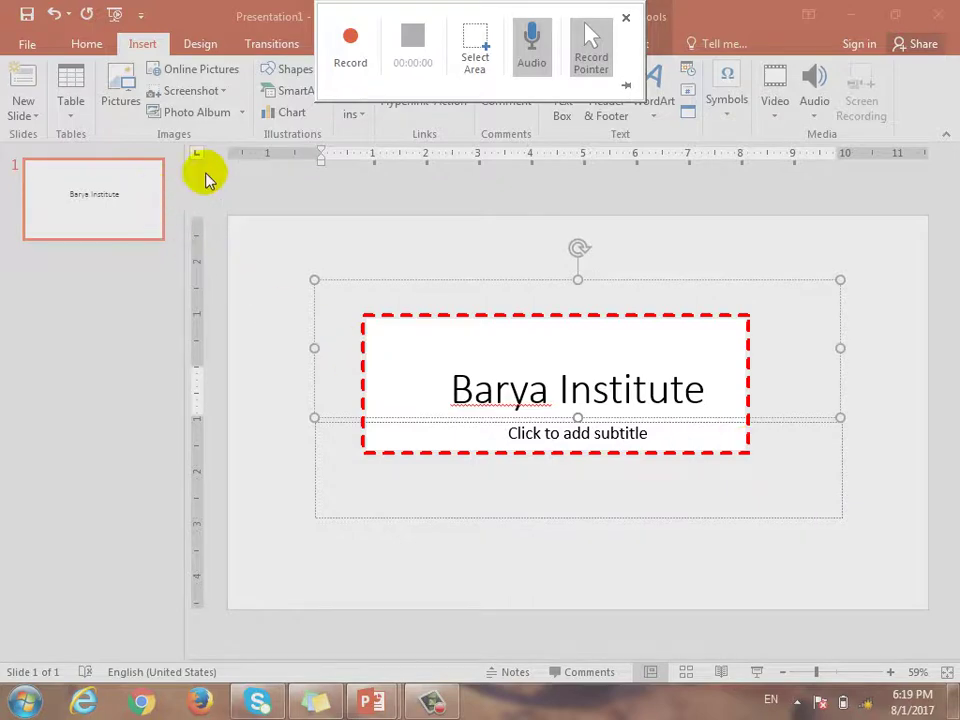
{"action": "left_click", "coordinate": [477, 38]}
{"action": "left_click_drag", "start_coordinate": [38, 58], "coordinate": [899, 627]}
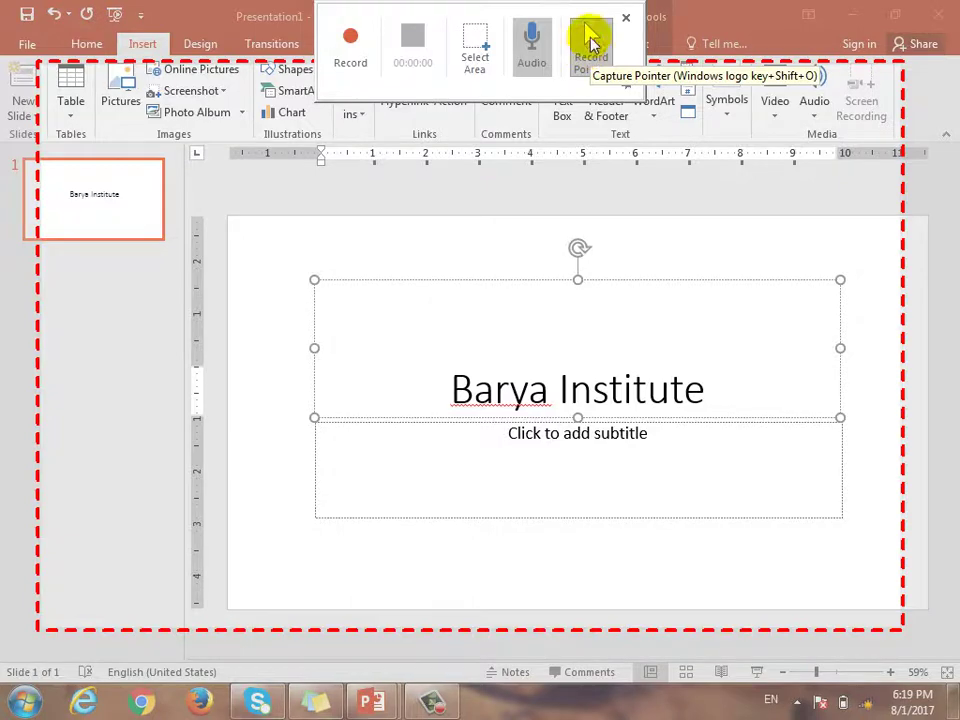
Record editing the subtitle placeholder, then stop so the clip lands on slide 2.
{"action": "left_click", "coordinate": [349, 45]}
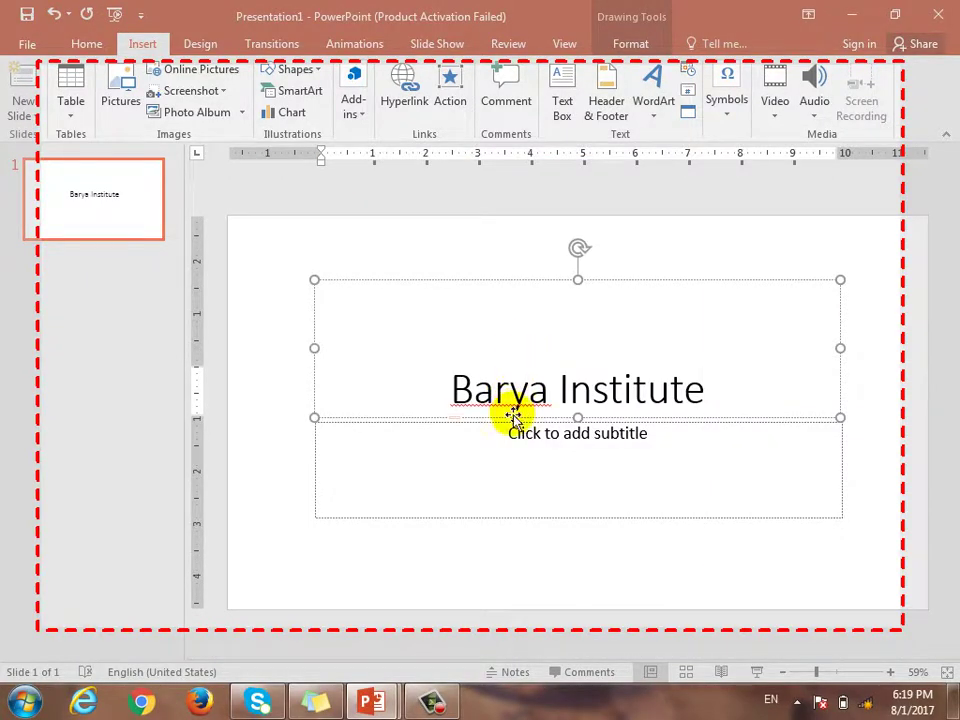
{"action": "left_click", "coordinate": [577, 443]}
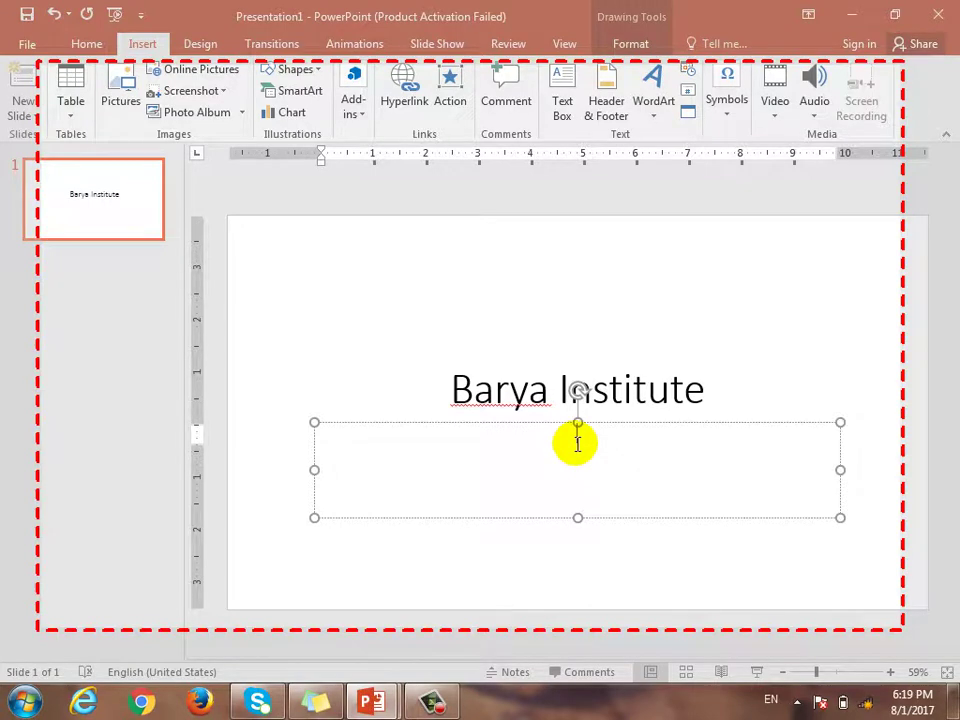
{"action": "mouse_move", "coordinate": [568, 38]}
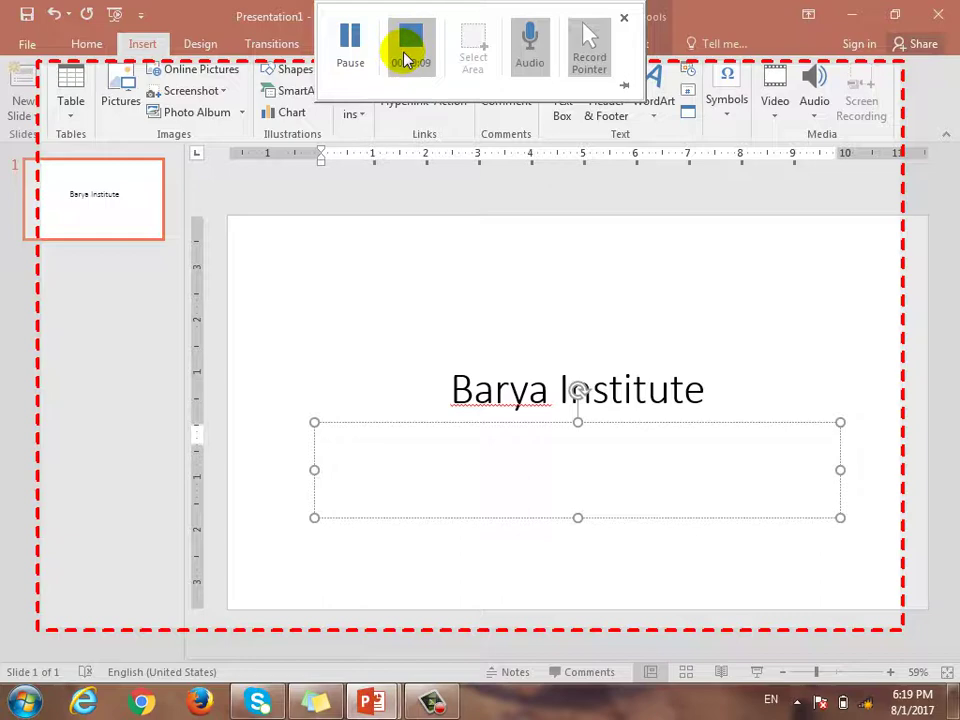
{"action": "left_click", "coordinate": [406, 60]}
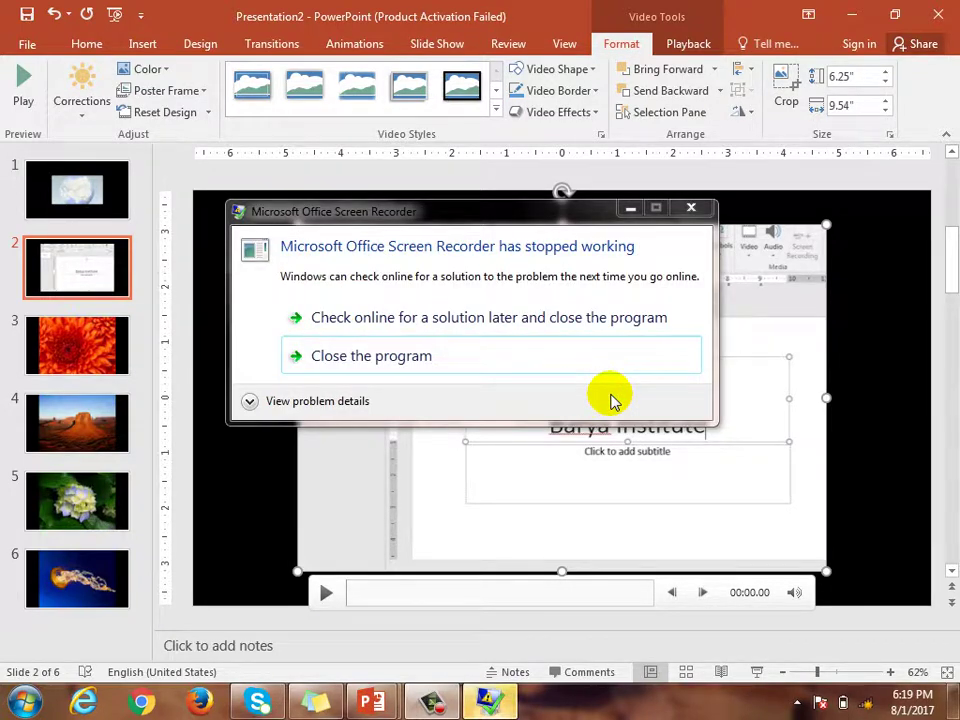
Dismiss the recorder error, play and pause the recorded clip, then delete it from slide 2.
{"action": "left_click", "coordinate": [691, 210]}
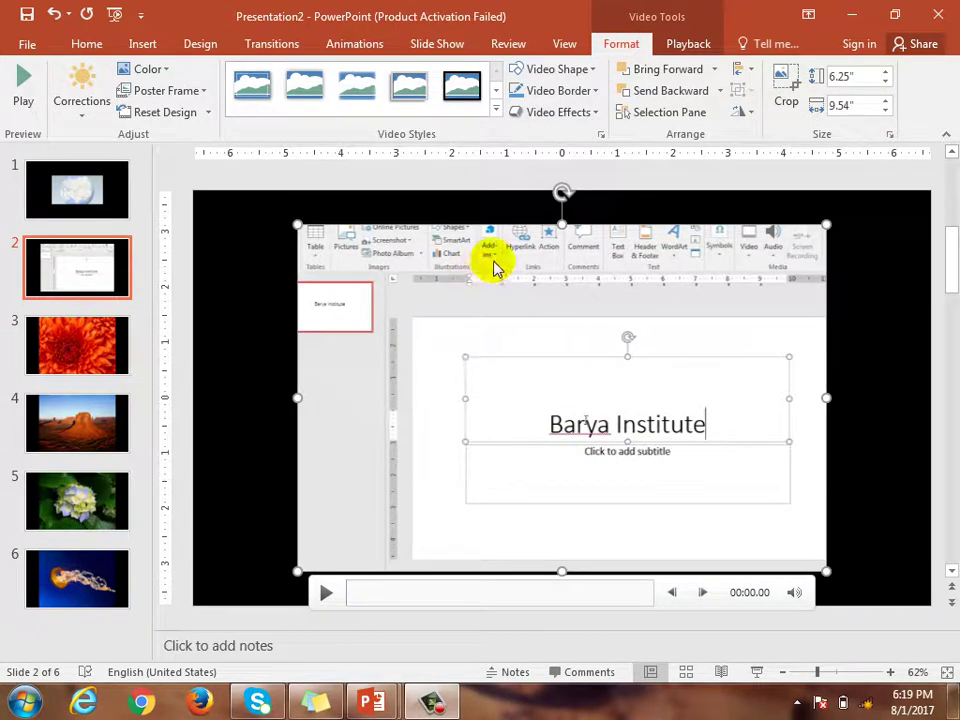
{"action": "left_click", "coordinate": [246, 251]}
{"action": "left_click", "coordinate": [411, 255]}
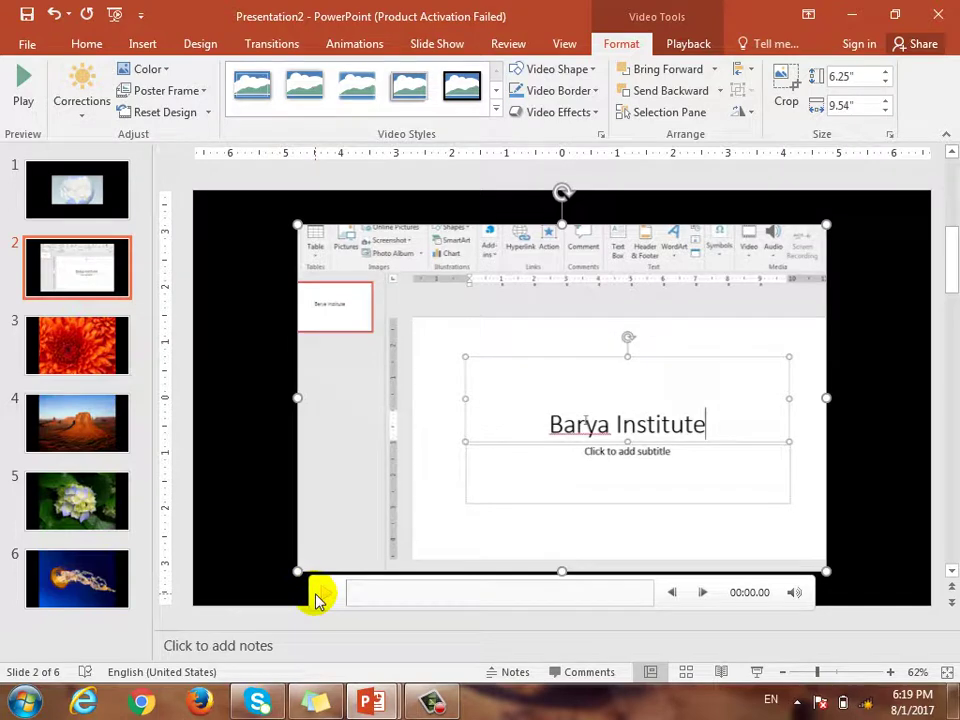
{"action": "left_click", "coordinate": [321, 598]}
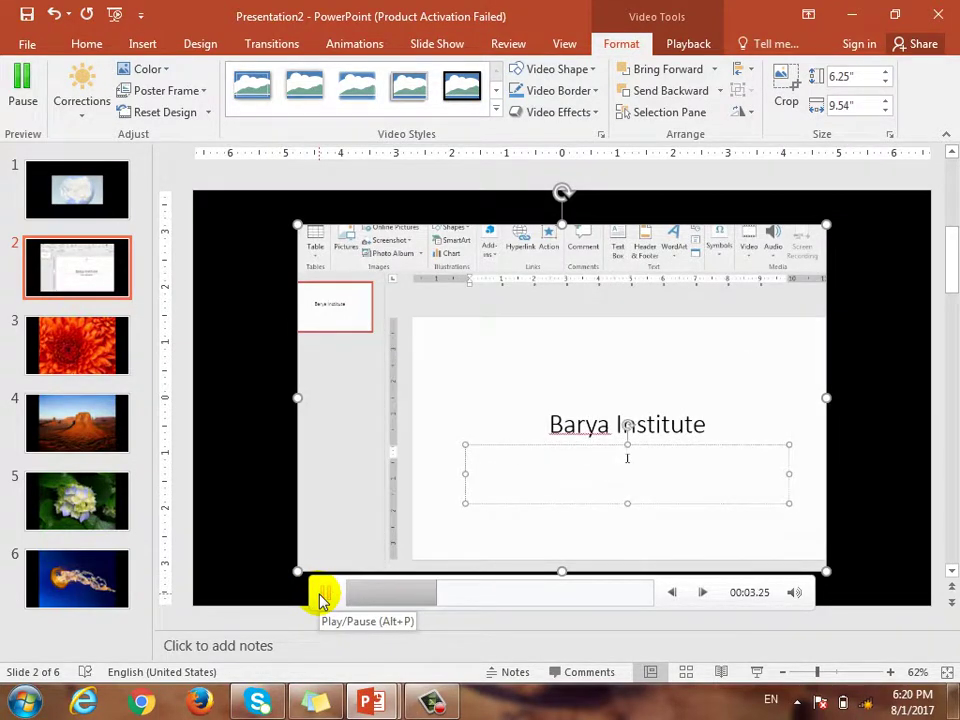
{"action": "left_click", "coordinate": [321, 598]}
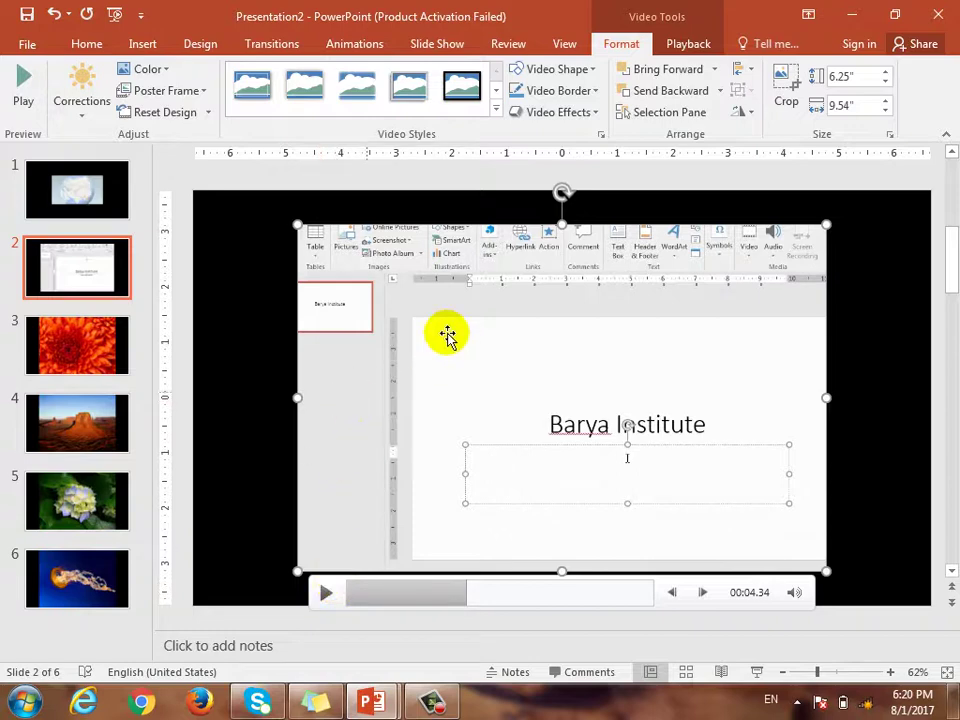
{"action": "key", "text": "Delete"}
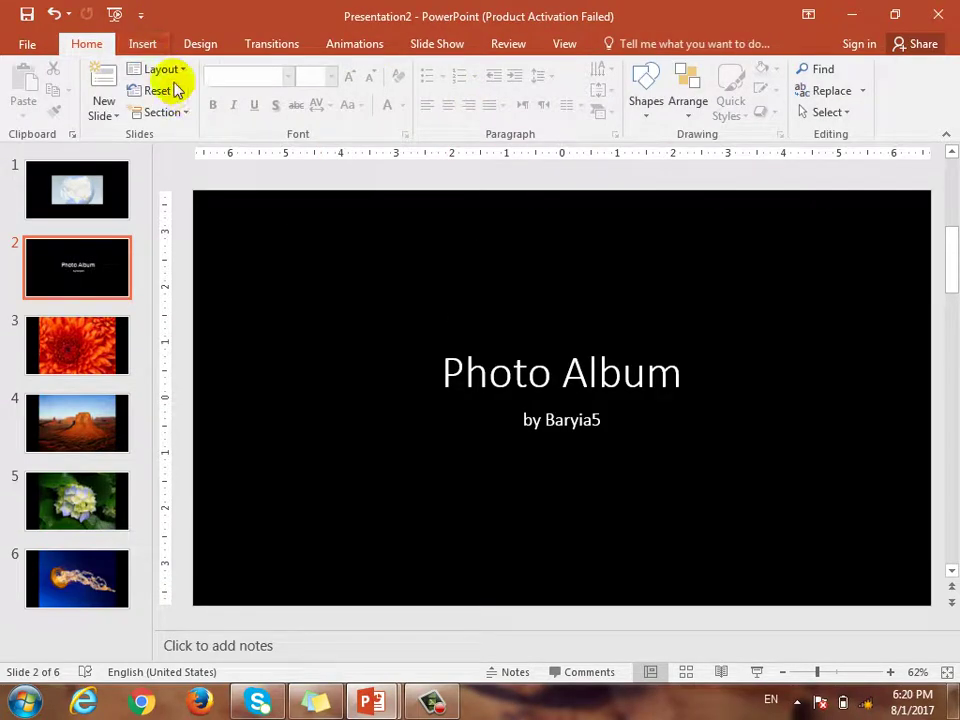
Apply the Facet theme, try its pink variant, then switch to the Integral theme.
{"action": "left_click", "coordinate": [216, 47]}
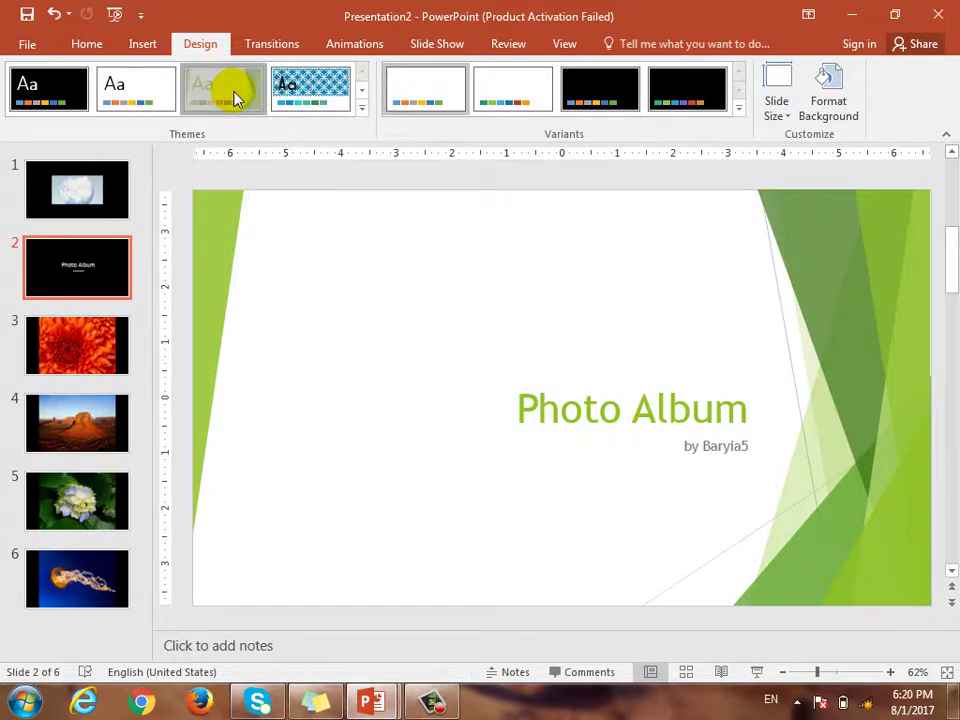
{"action": "left_click", "coordinate": [231, 93]}
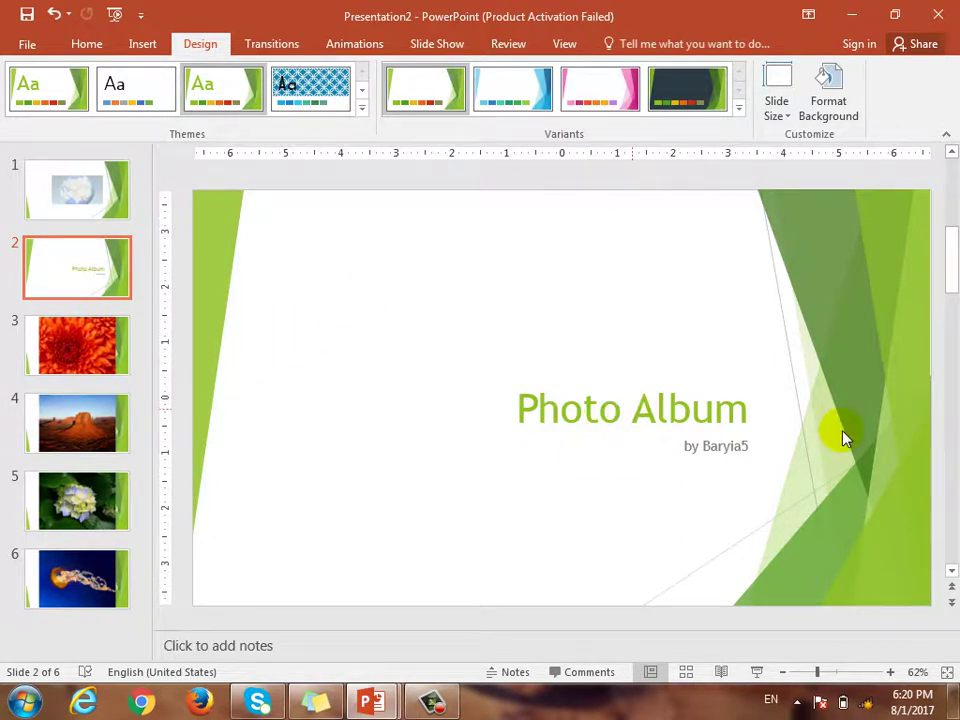
{"action": "left_click", "coordinate": [739, 108]}
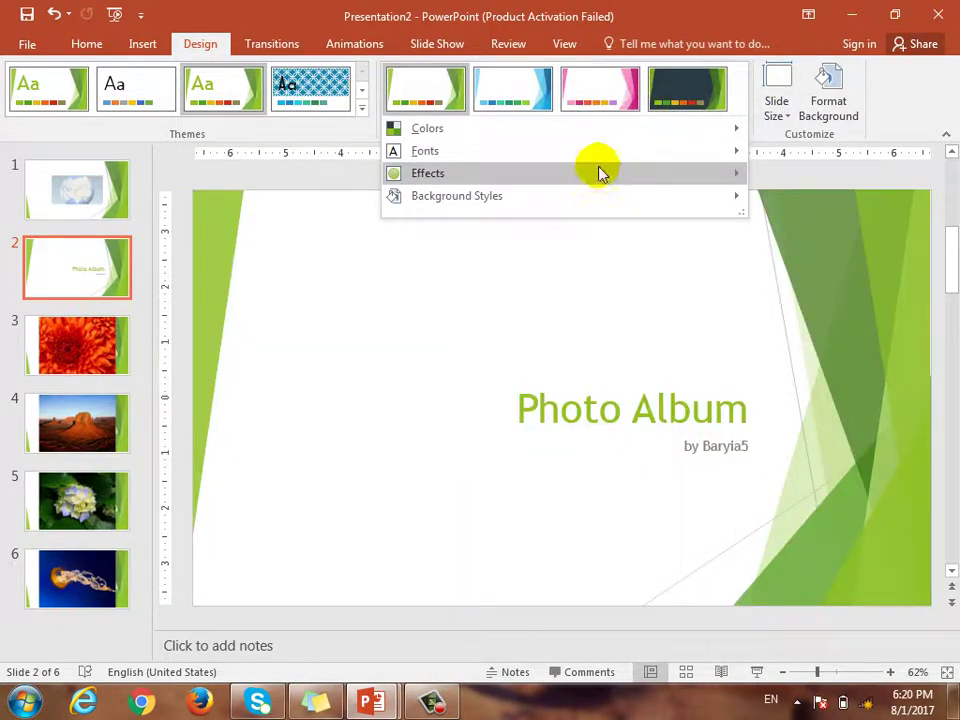
{"action": "left_click", "coordinate": [600, 92]}
{"action": "left_click", "coordinate": [280, 100]}
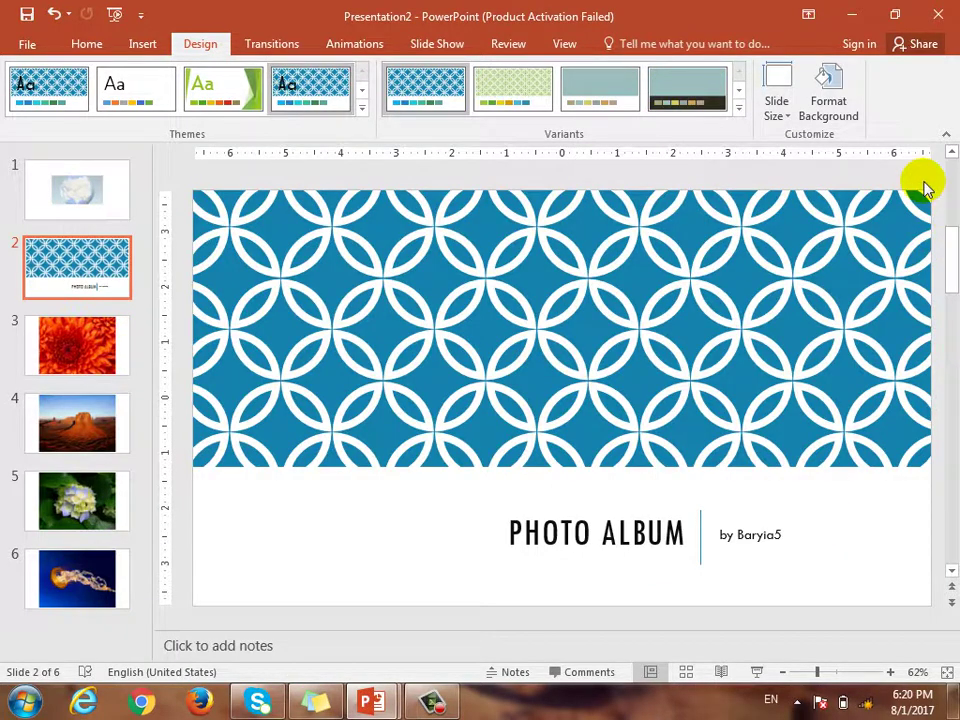
{"action": "left_click", "coordinate": [788, 116]}
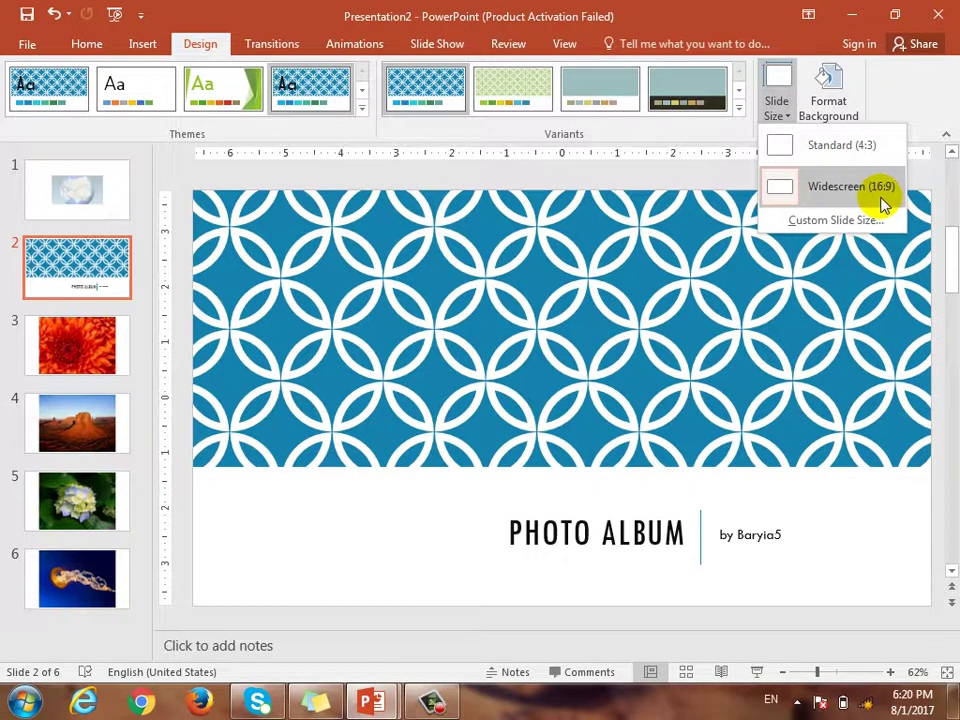
Reapply the green Facet theme with the Format Background pane open.
{"action": "left_click", "coordinate": [826, 100]}
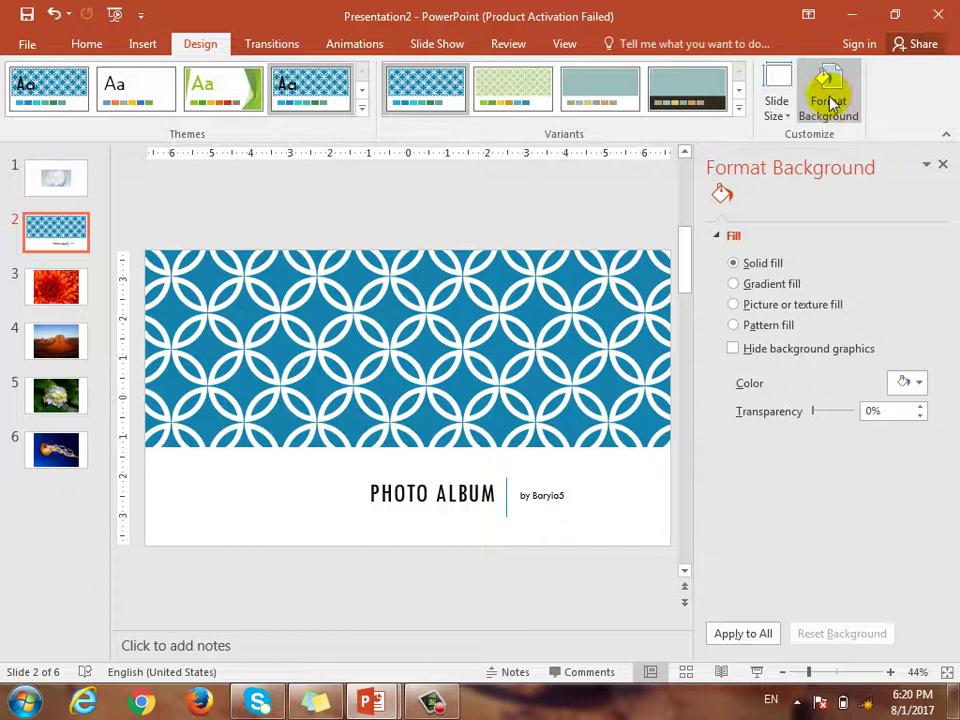
{"action": "left_click", "coordinate": [490, 97]}
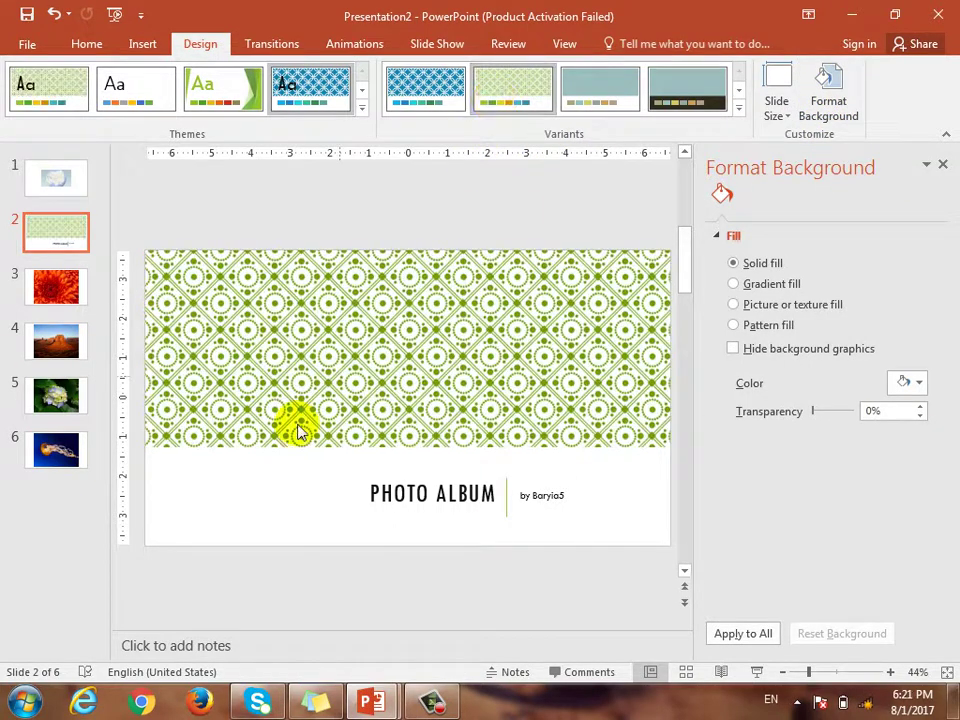
{"action": "left_click", "coordinate": [245, 92]}
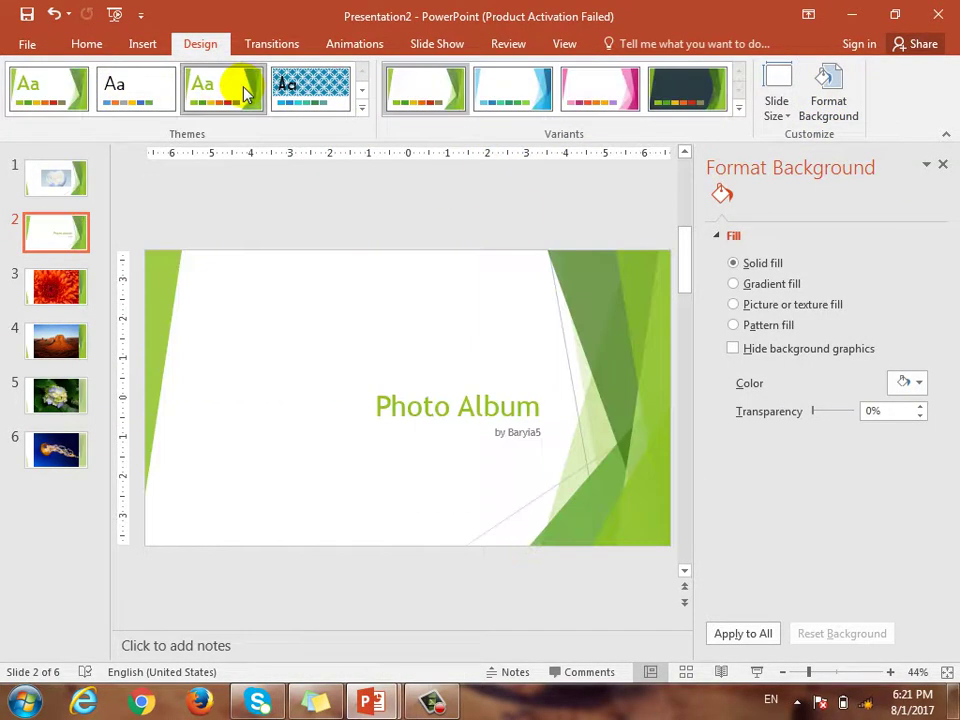
Try gradient fill with a stop near 48%, then picture or texture fill.
{"action": "left_click", "coordinate": [795, 286]}
{"action": "left_click", "coordinate": [760, 305]}
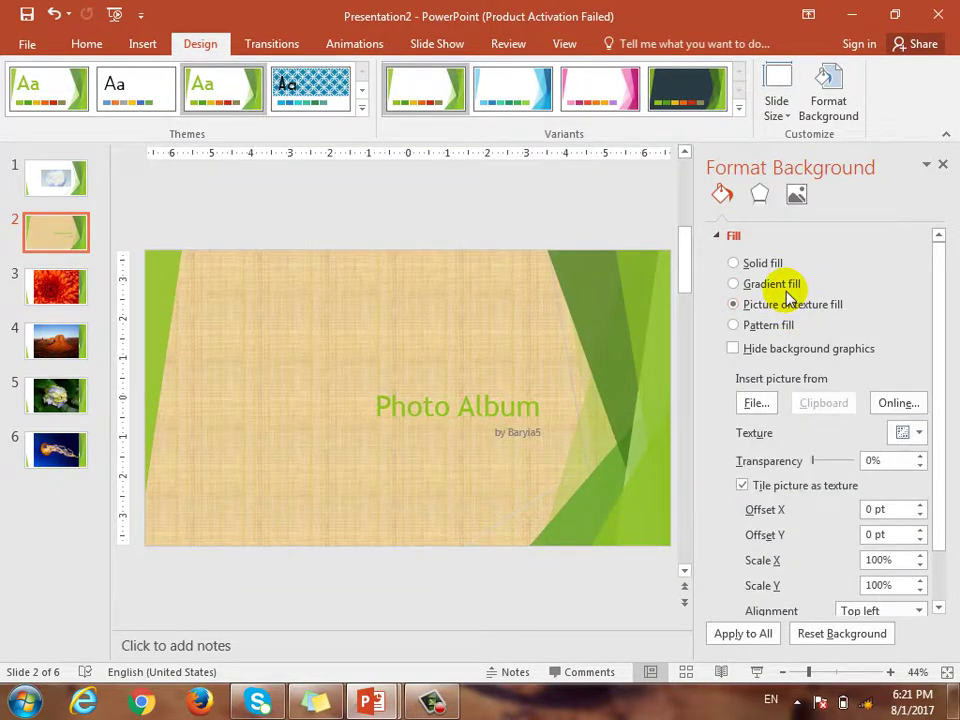
{"action": "left_click", "coordinate": [790, 286]}
{"action": "mouse_move", "coordinate": [831, 516]}
{"action": "left_mouse_down"}
{"action": "mouse_move", "coordinate": [800, 523]}
{"action": "mouse_move", "coordinate": [834, 516]}
{"action": "left_mouse_up"}
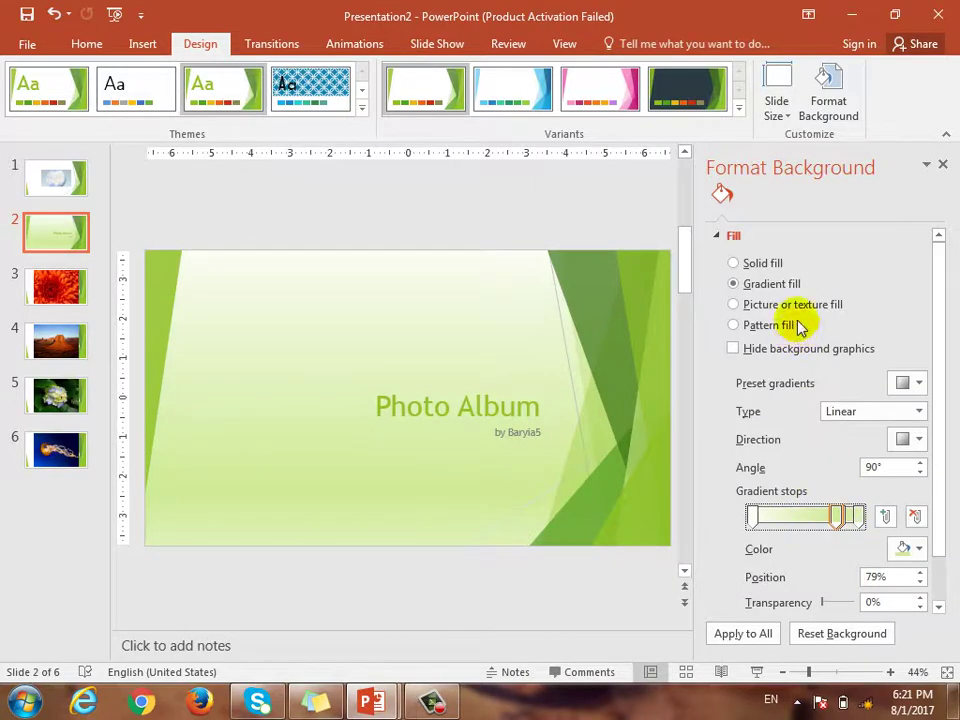
{"action": "left_click", "coordinate": [792, 305]}
Give the slide a dotted pattern fill with background graphics hidden.
{"action": "left_click", "coordinate": [772, 325]}
{"action": "left_click", "coordinate": [774, 350]}
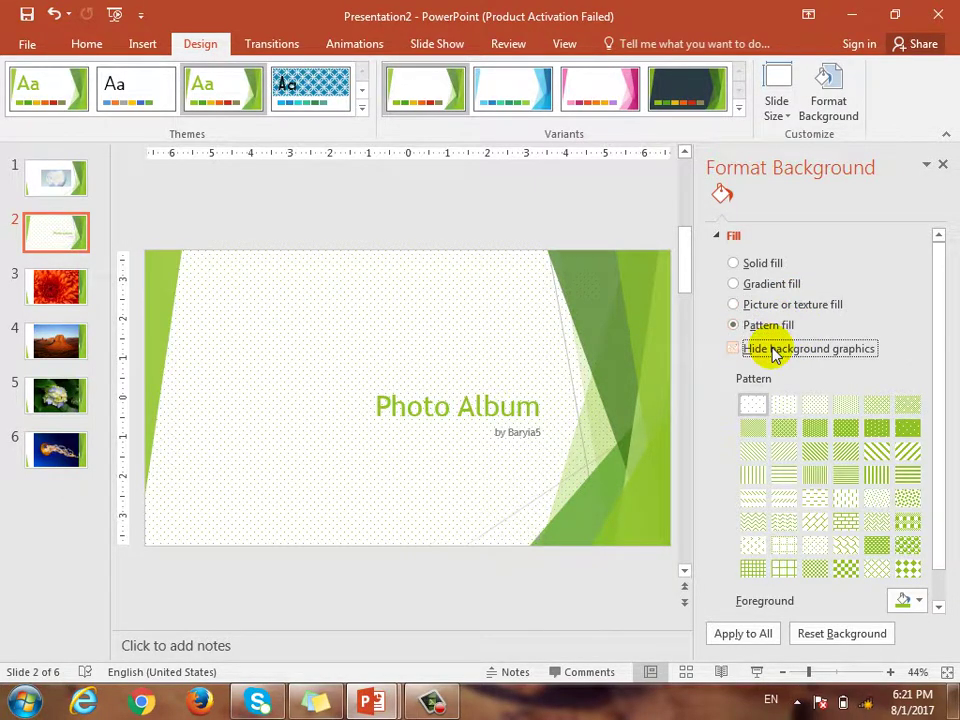
{"action": "left_click", "coordinate": [763, 326]}
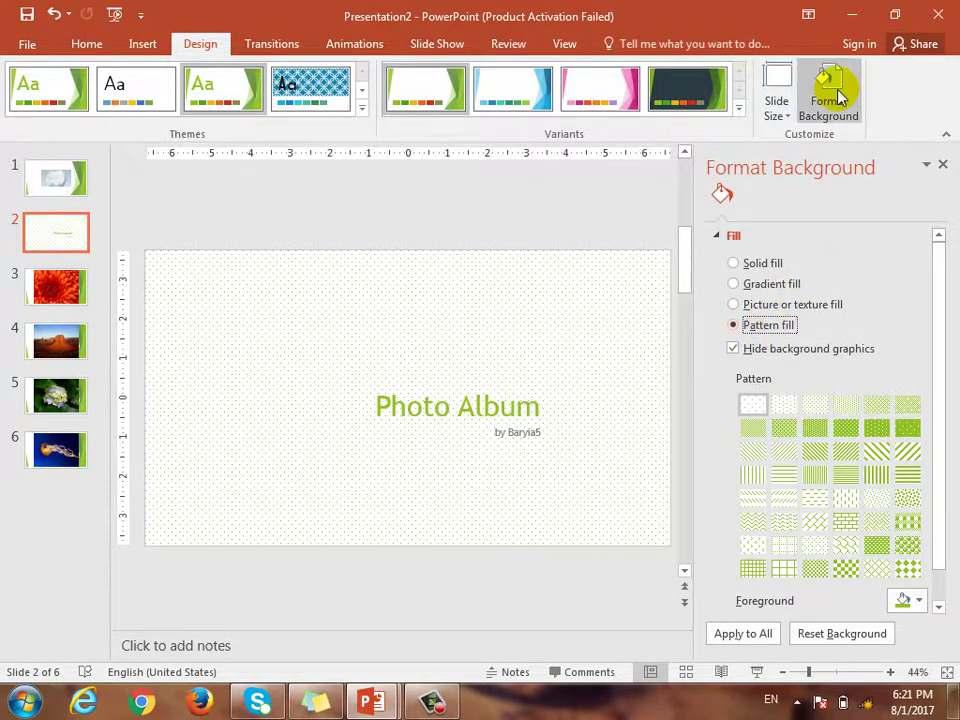
{"action": "left_click", "coordinate": [942, 164]}
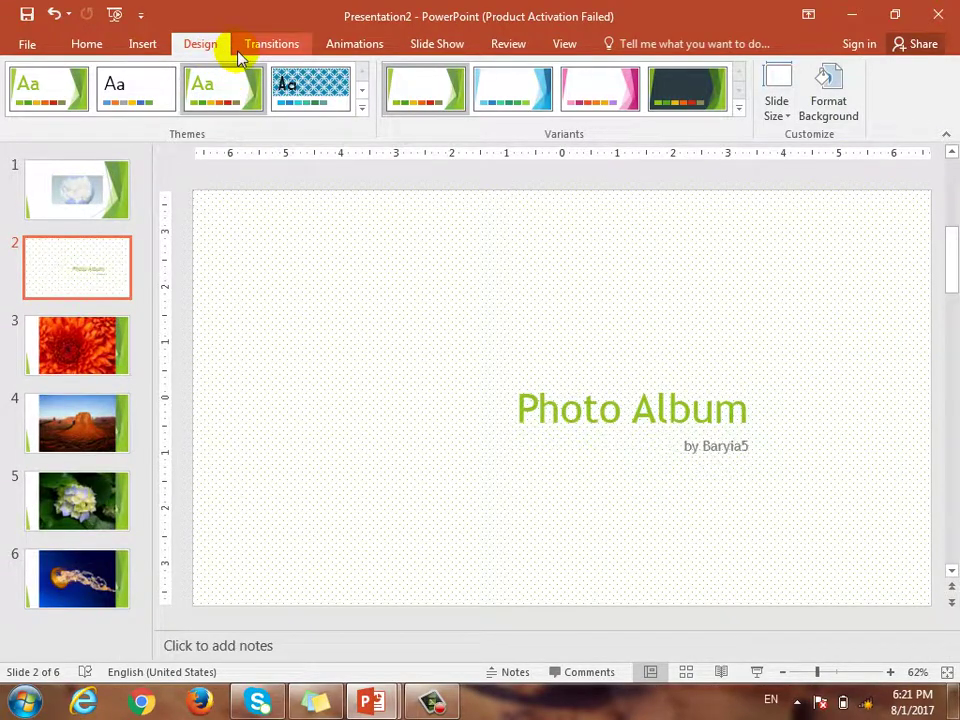
Delete the globe video from slide 1.
{"action": "left_click", "coordinate": [240, 56]}
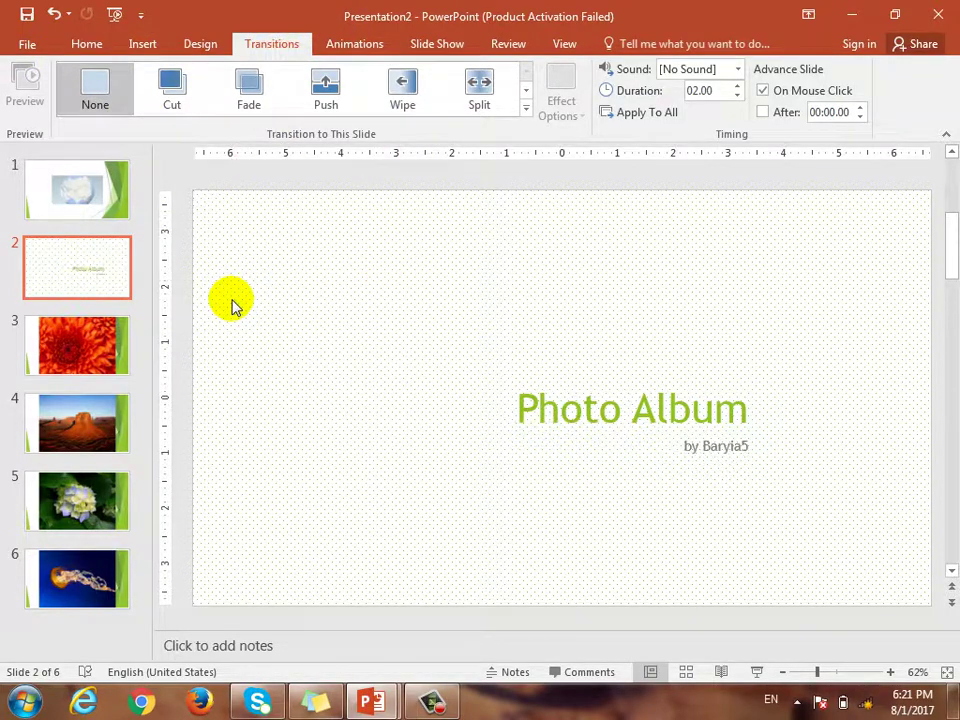
{"action": "scroll", "coordinate": [223, 297], "scroll_direction": "up", "scroll_amount": 1}
{"action": "left_click", "coordinate": [392, 338]}
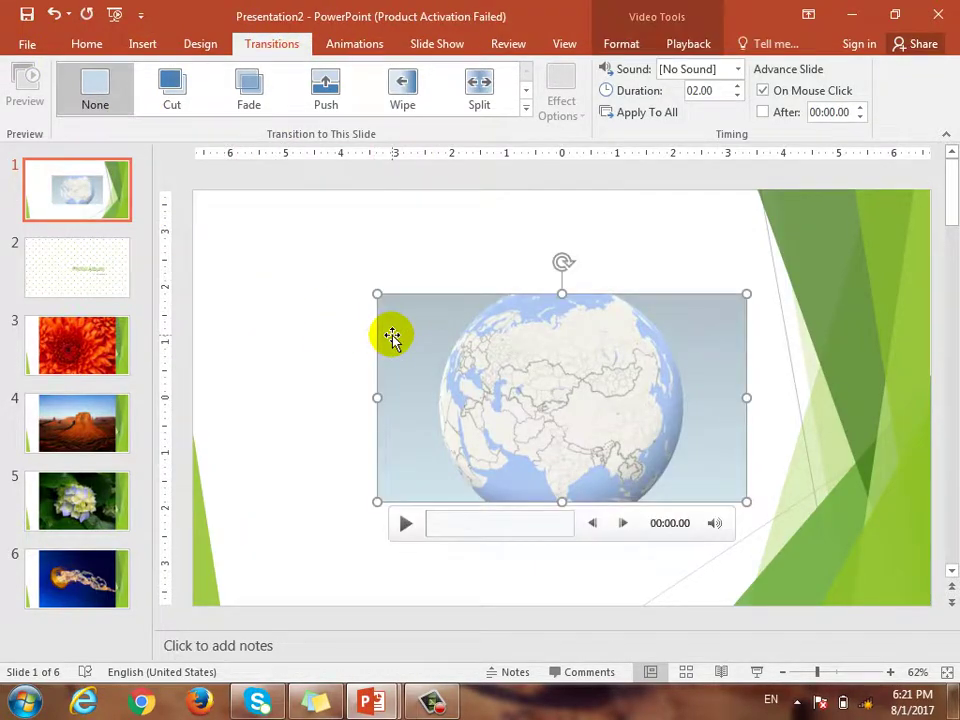
{"action": "key", "text": "Delete"}
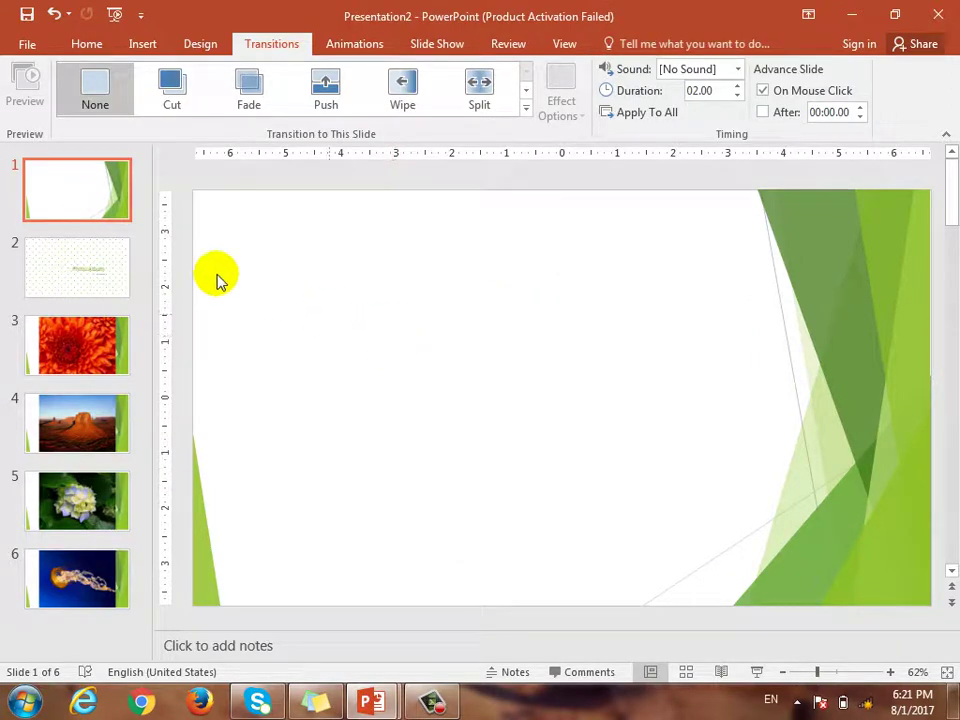
Move the dotted Photo Album title slide to first place in the slide list.
{"action": "left_click_drag", "start_coordinate": [122, 272], "coordinate": [115, 195]}
{"action": "left_click", "coordinate": [86, 265]}
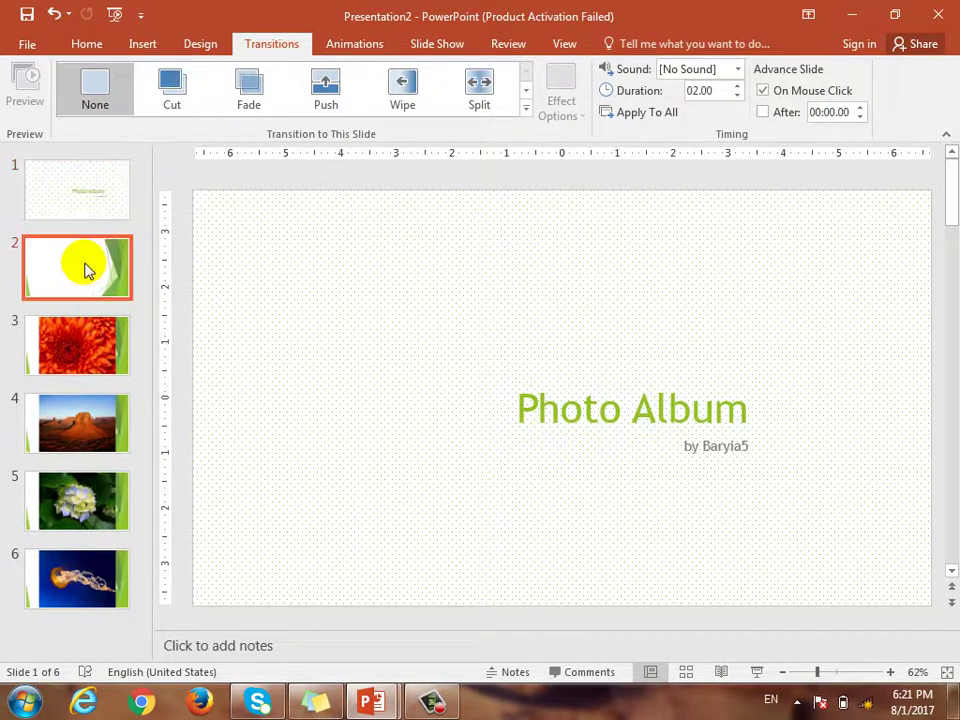
{"action": "left_click", "coordinate": [94, 185]}
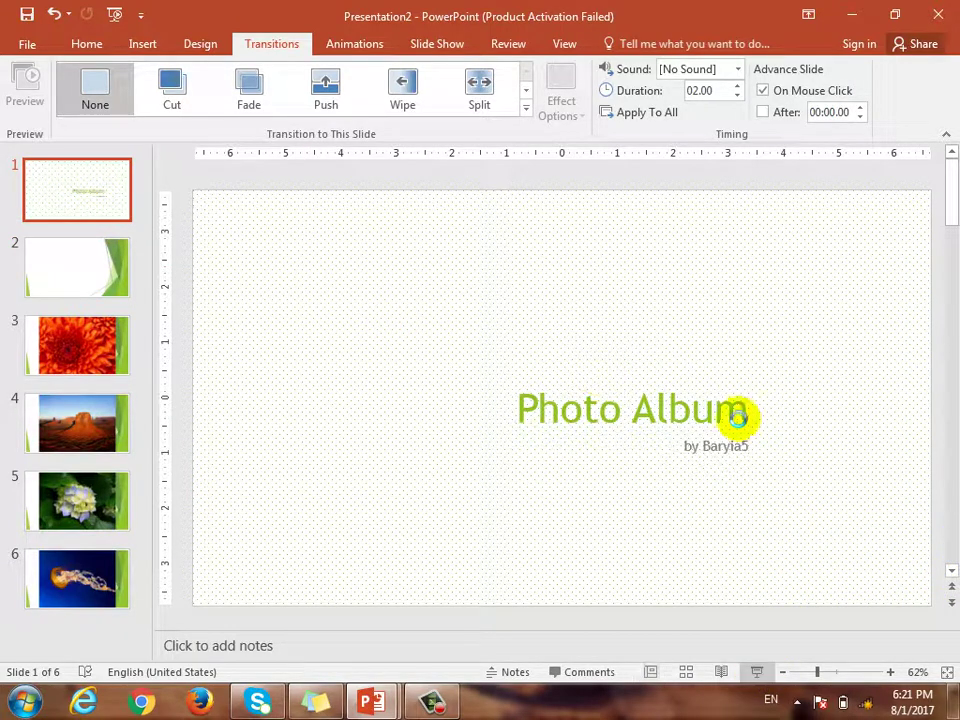
Start the slide show from the beginning with F5.
{"action": "key", "text": "F5"}
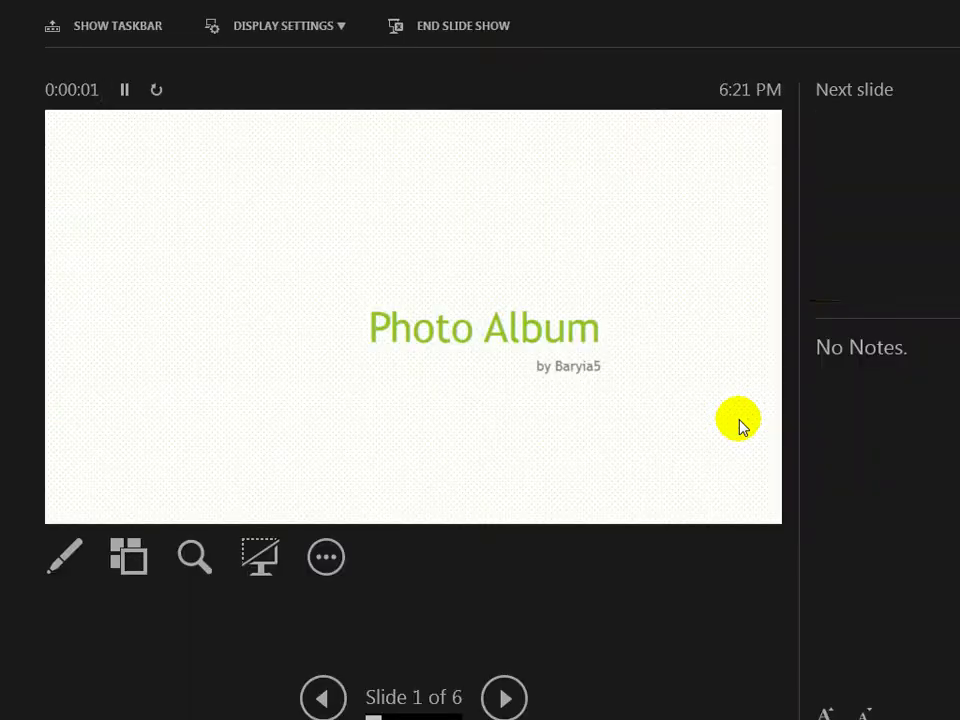